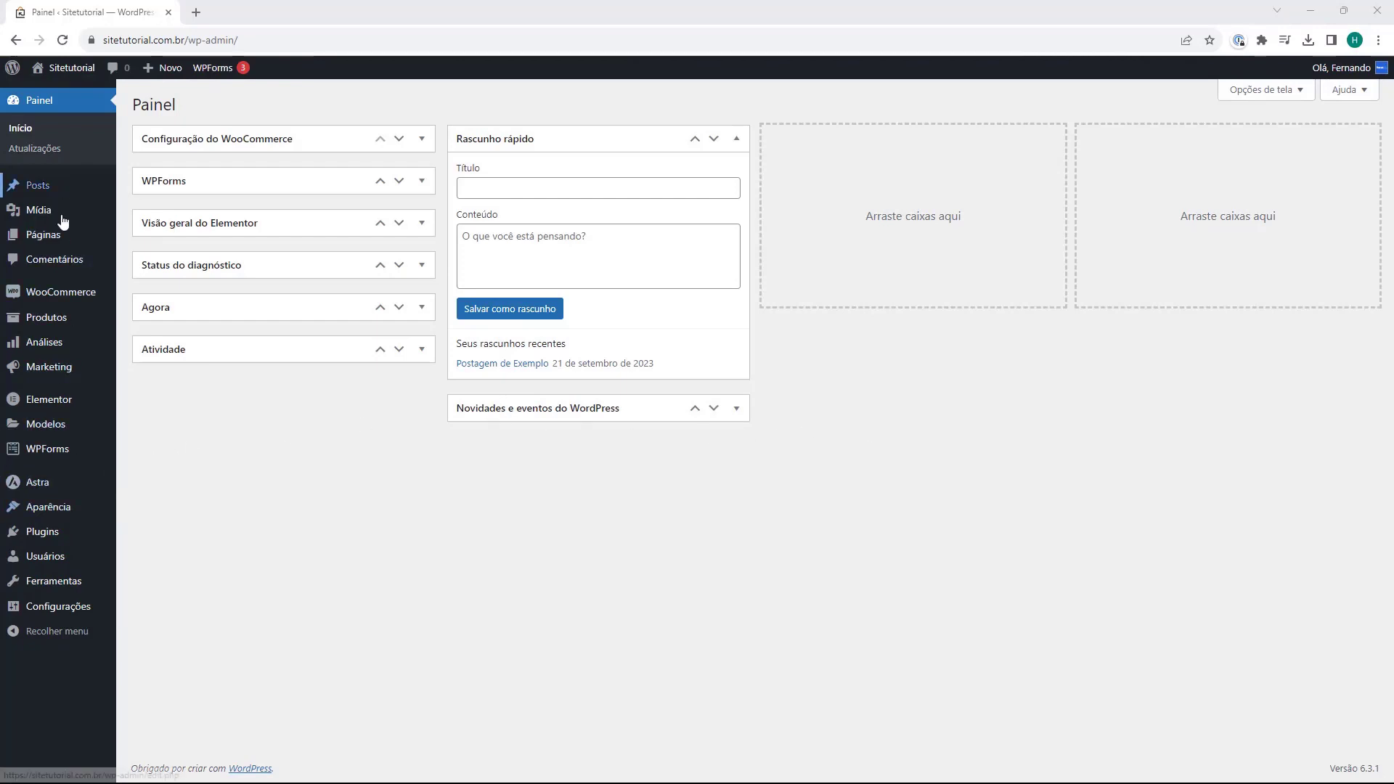
- Search the plugin directory for "darven", then install and activate the Darven Múltiplos Preços Informativos plugin
mouse_move(39, 543)
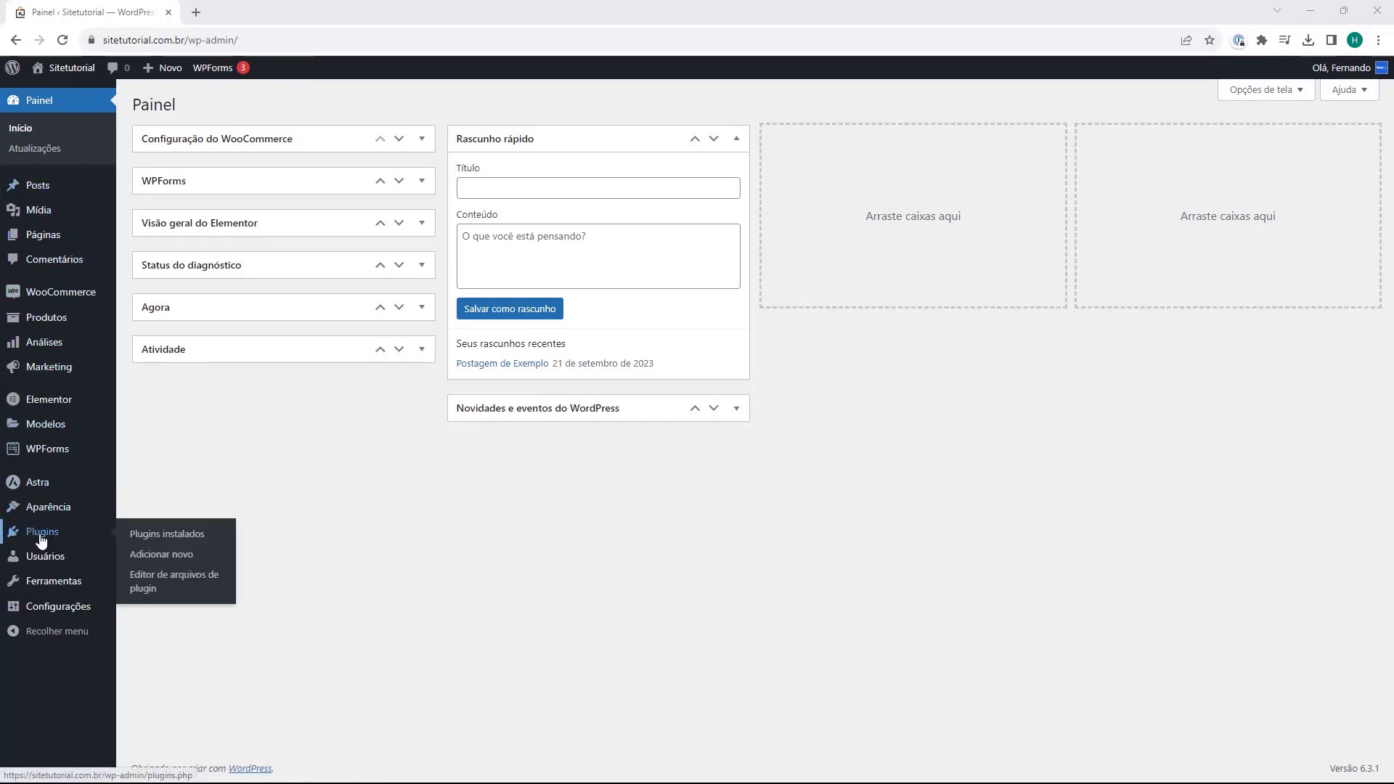
left_click(41, 538)
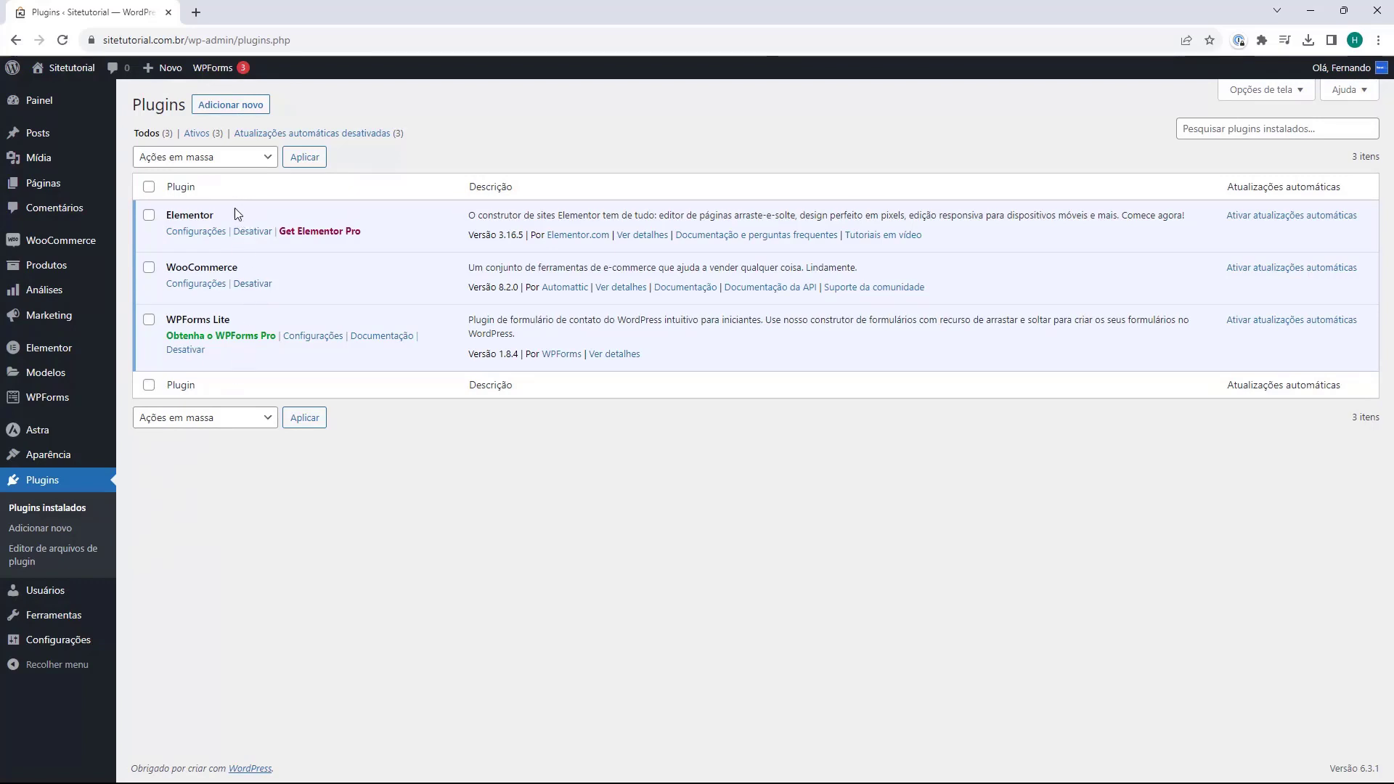
left_click(231, 106)
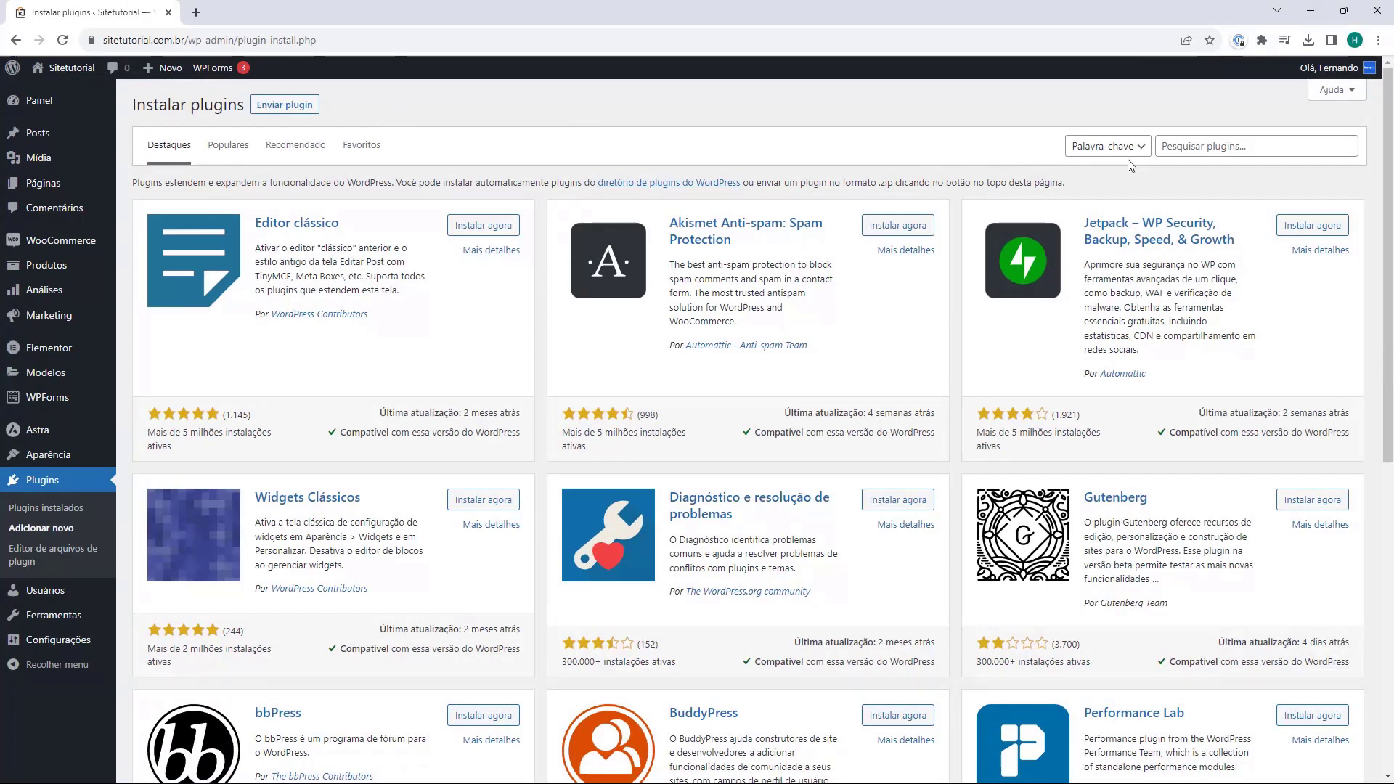
left_click(1175, 153)
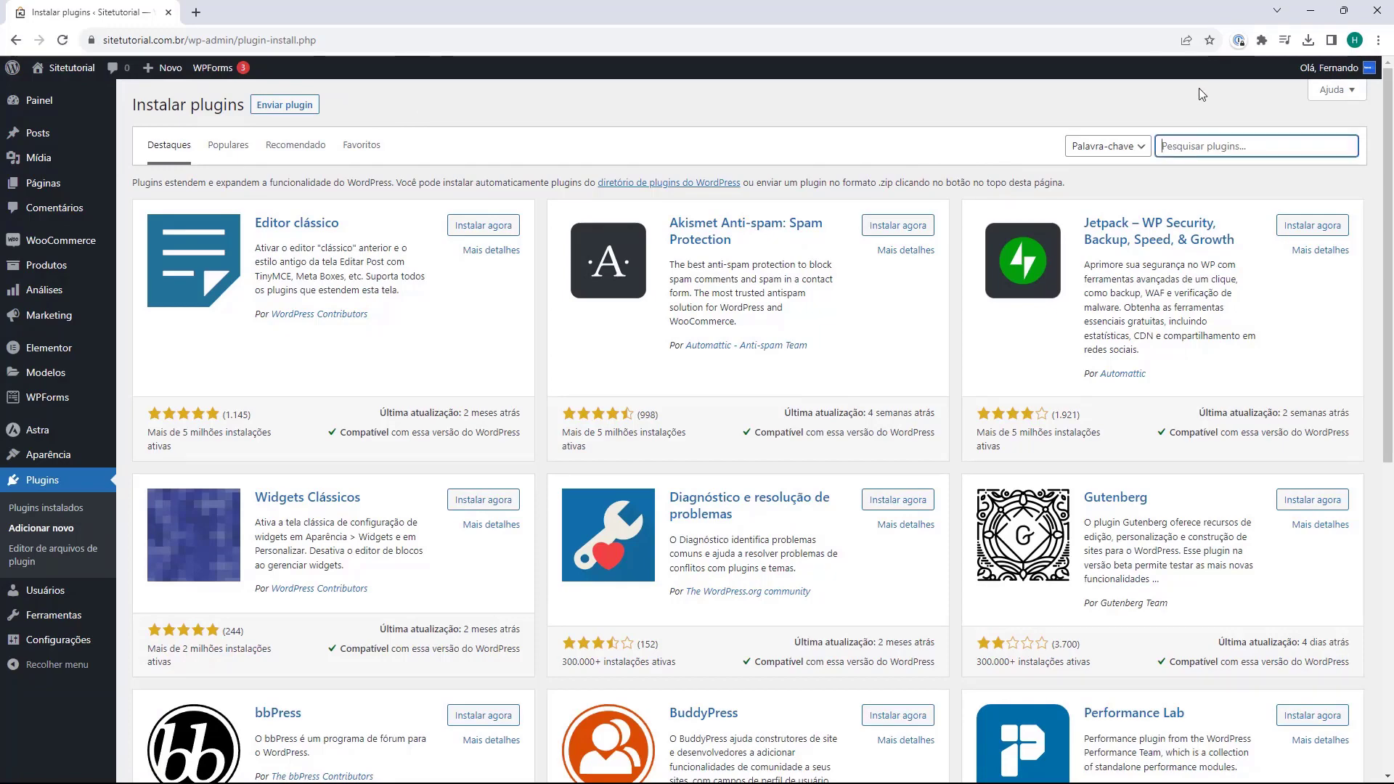
type("darven")
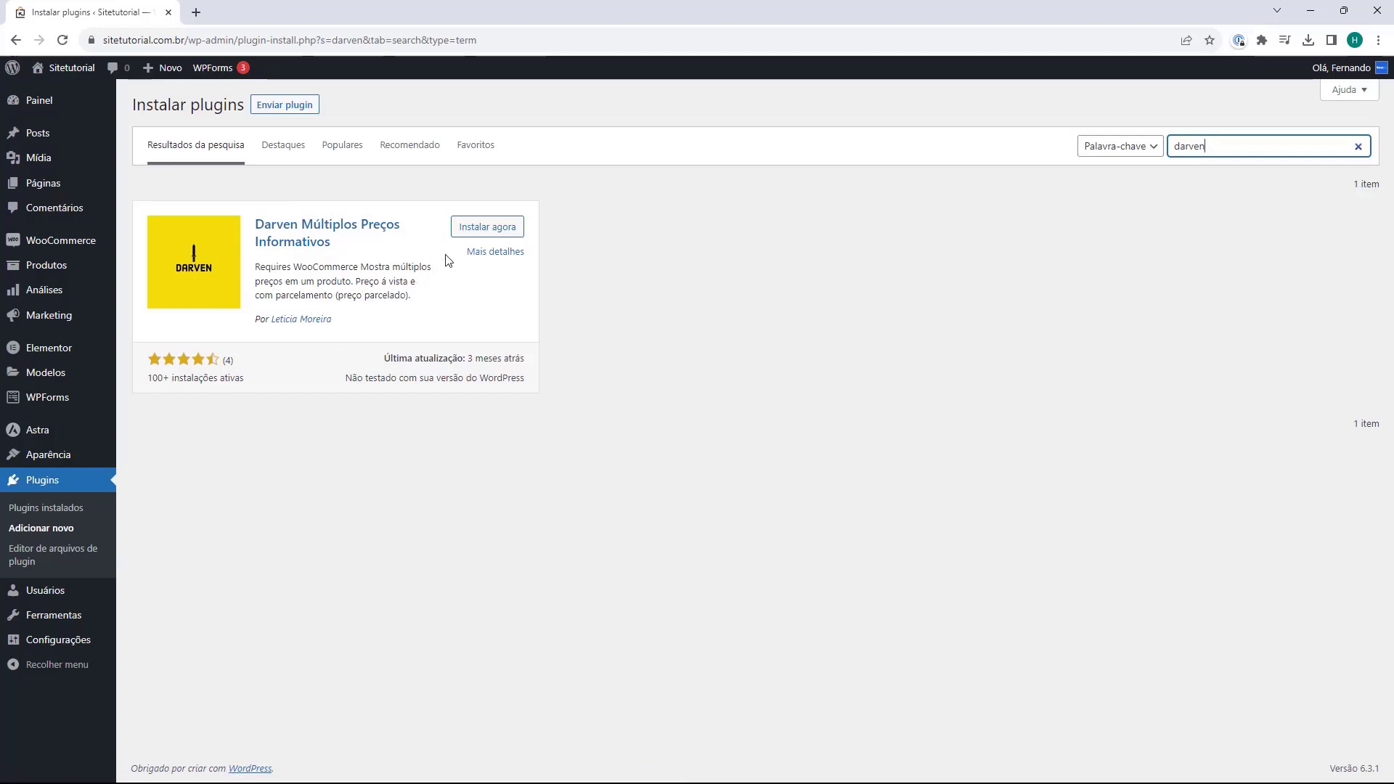
left_click(487, 234)
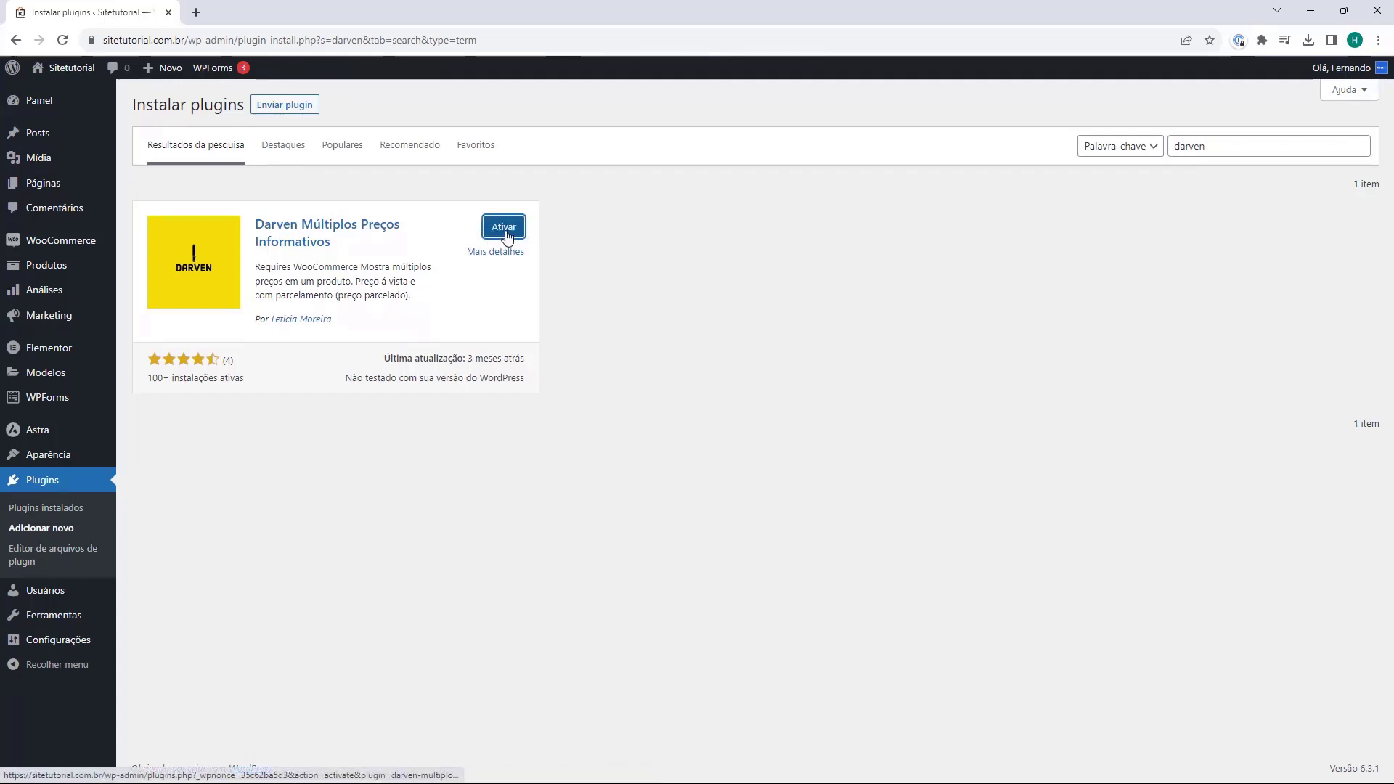
left_click(505, 234)
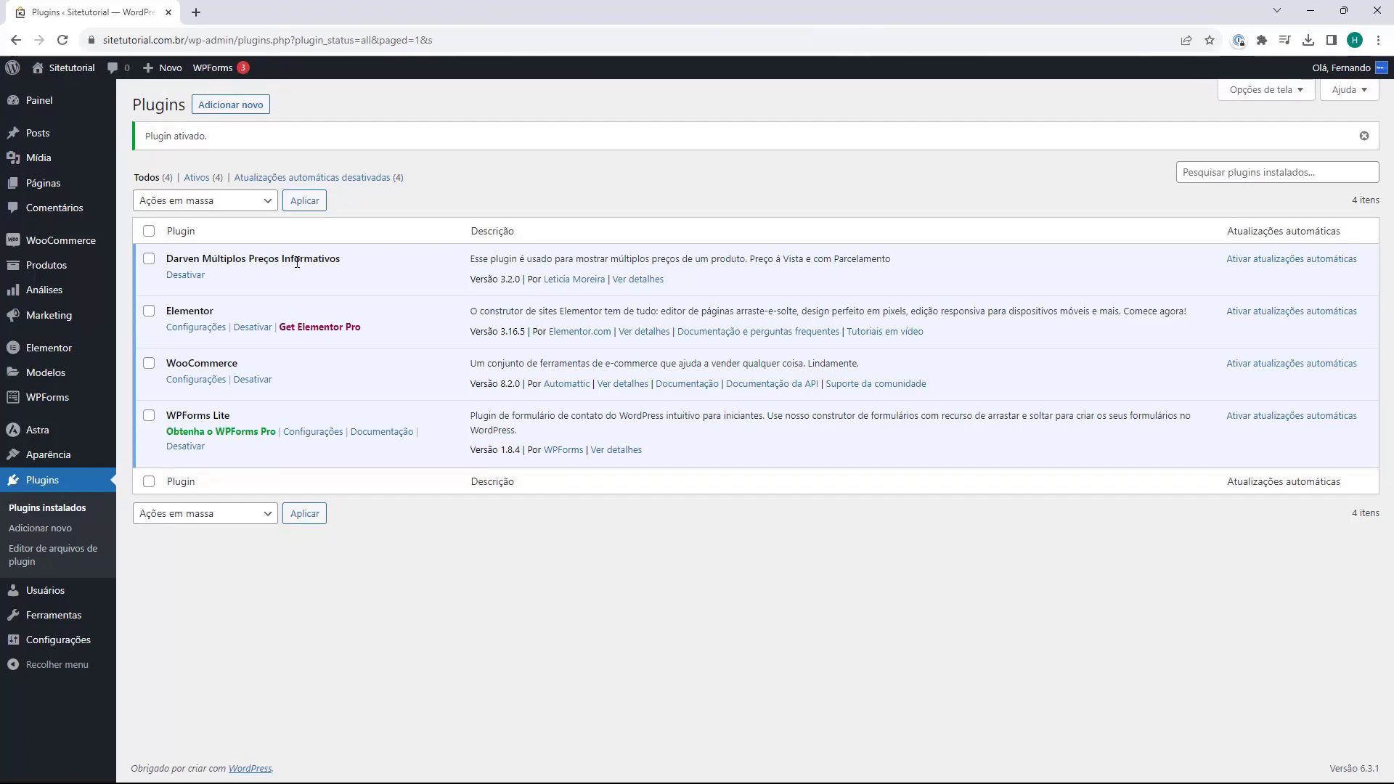
- In WooCommerce's Preço á Vista e com Parcelamento settings, enable the installment price with display mode "Máximo de parcelas s/juros e um popup sobre cada parcela"
mouse_move(115, 249)
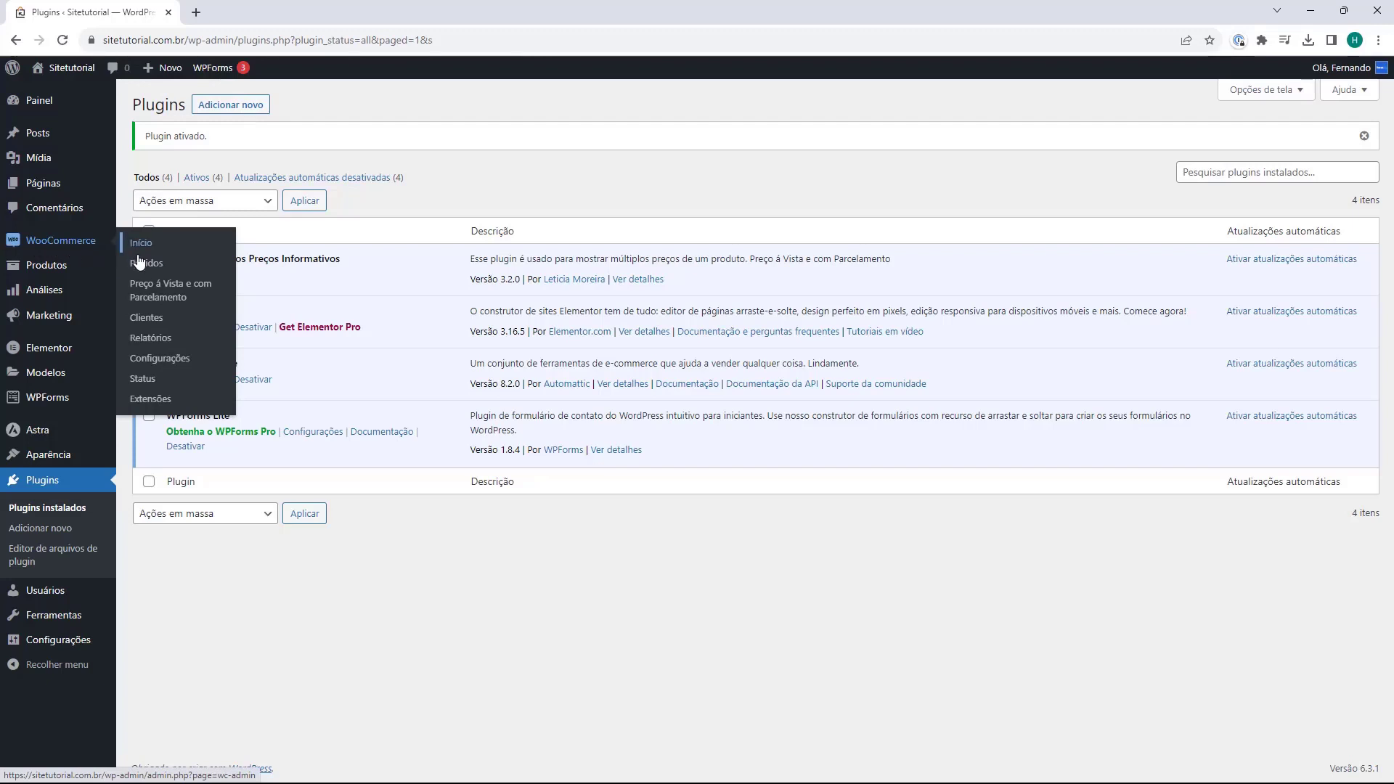
left_click(153, 293)
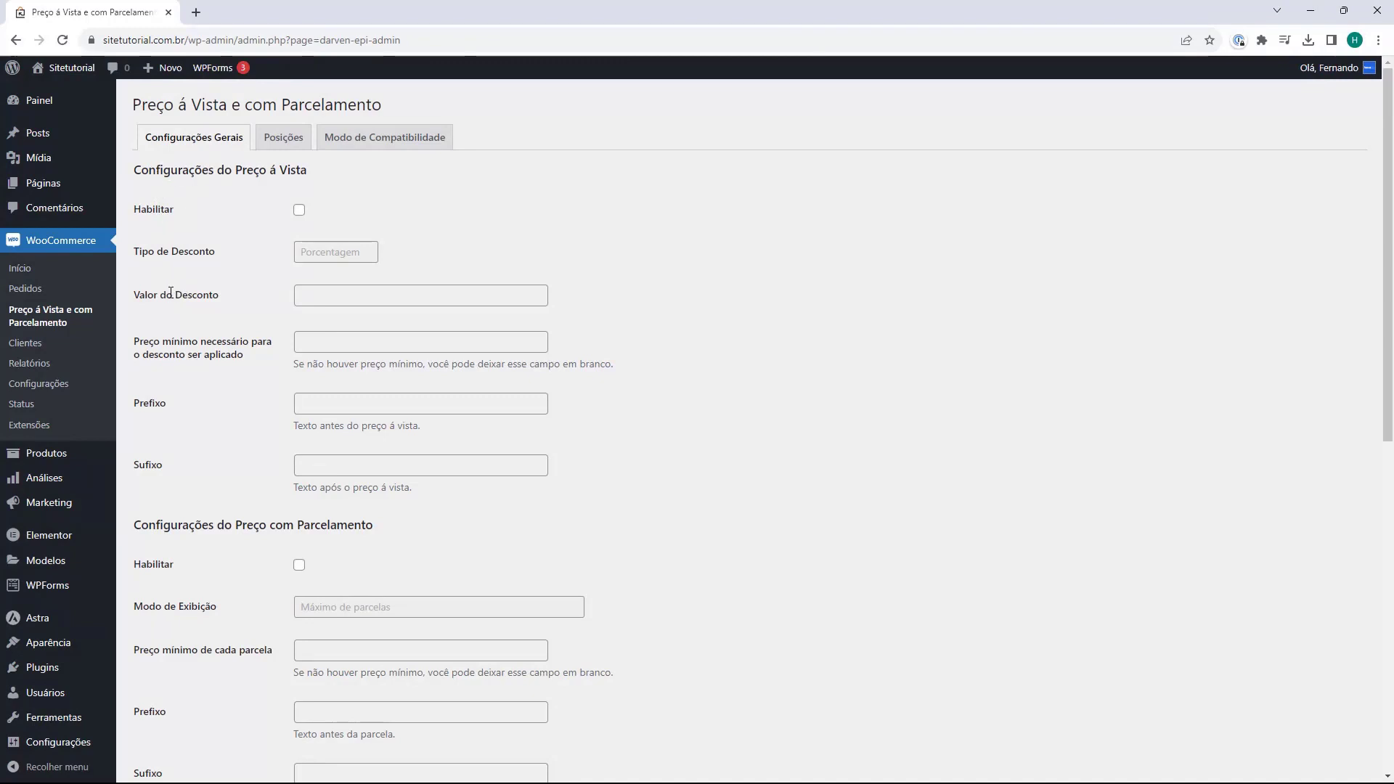
scroll(180, 300, "down", 1)
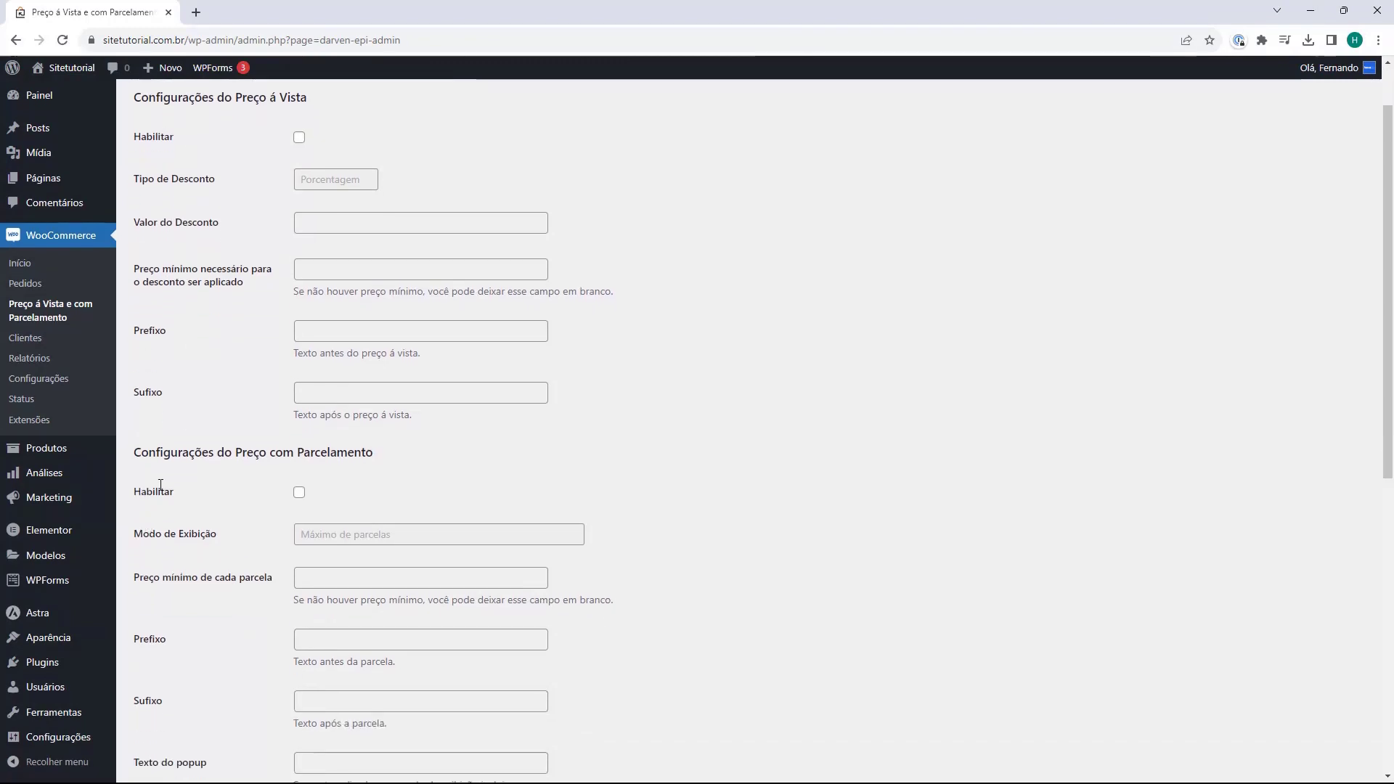
scroll(221, 468, "up", 1)
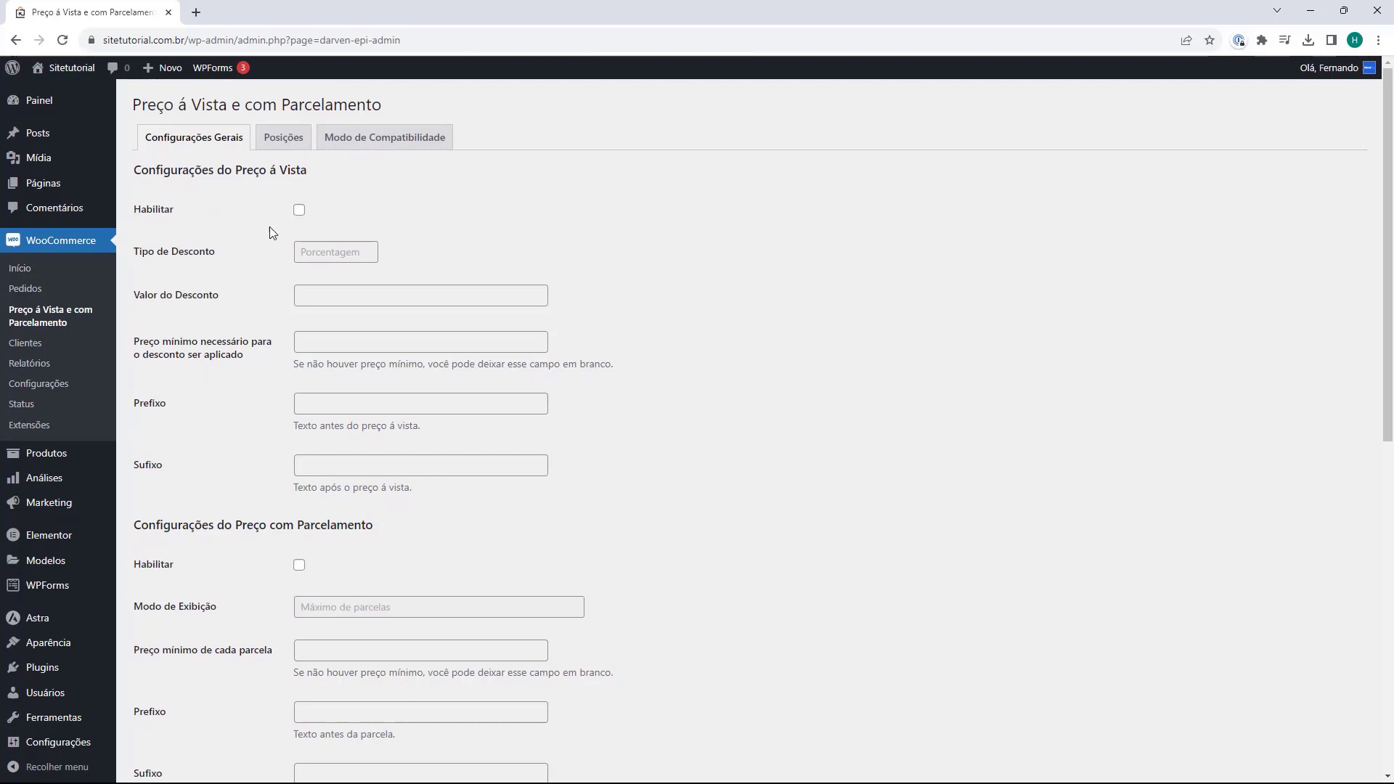
scroll(271, 231, "down", 4)
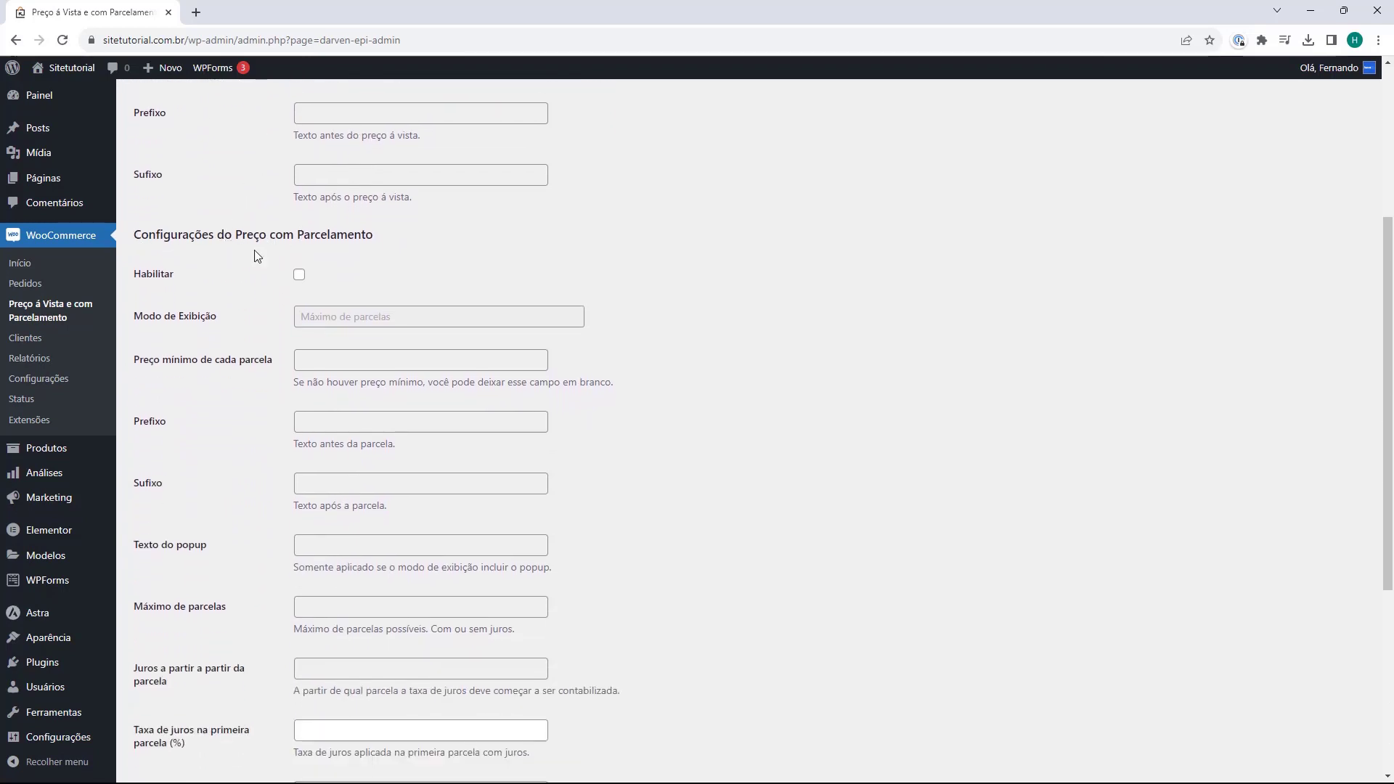
left_click(299, 279)
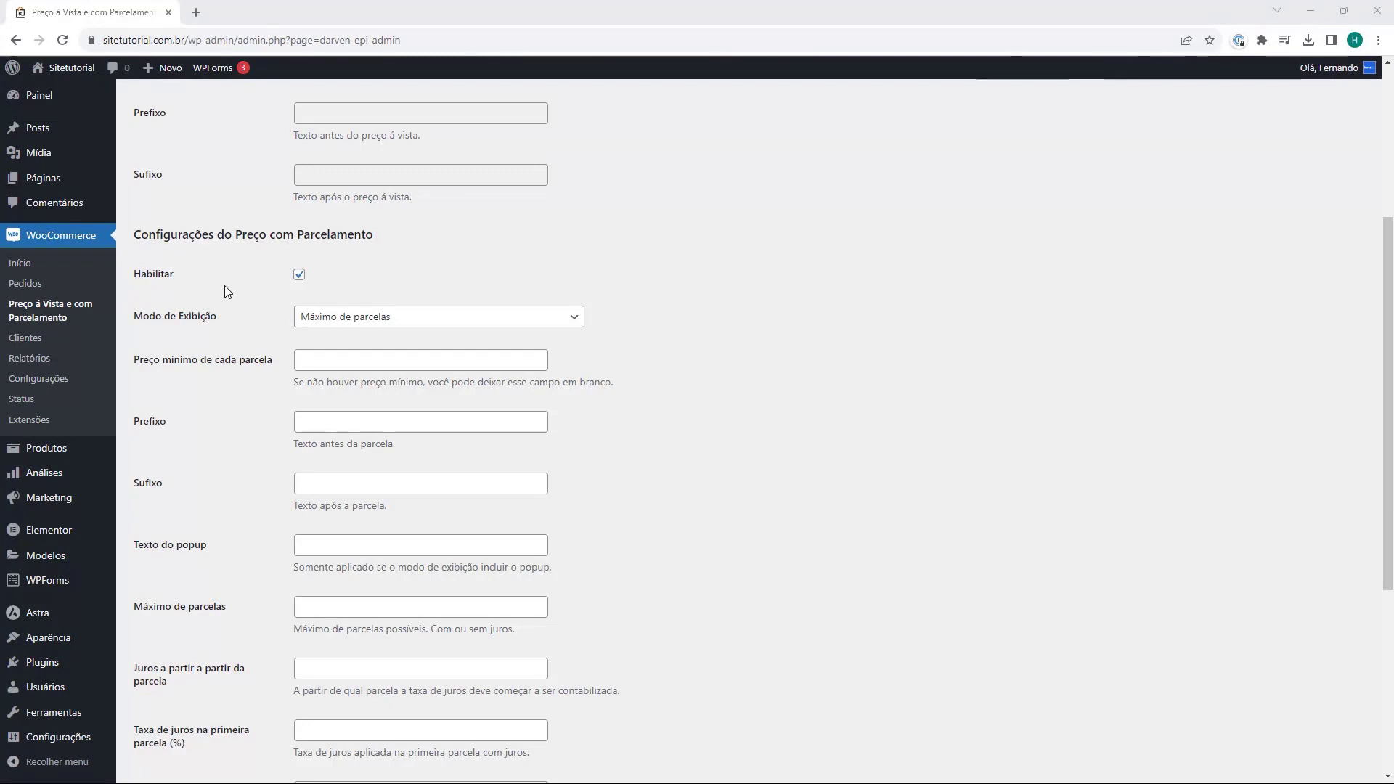
left_click(319, 323)
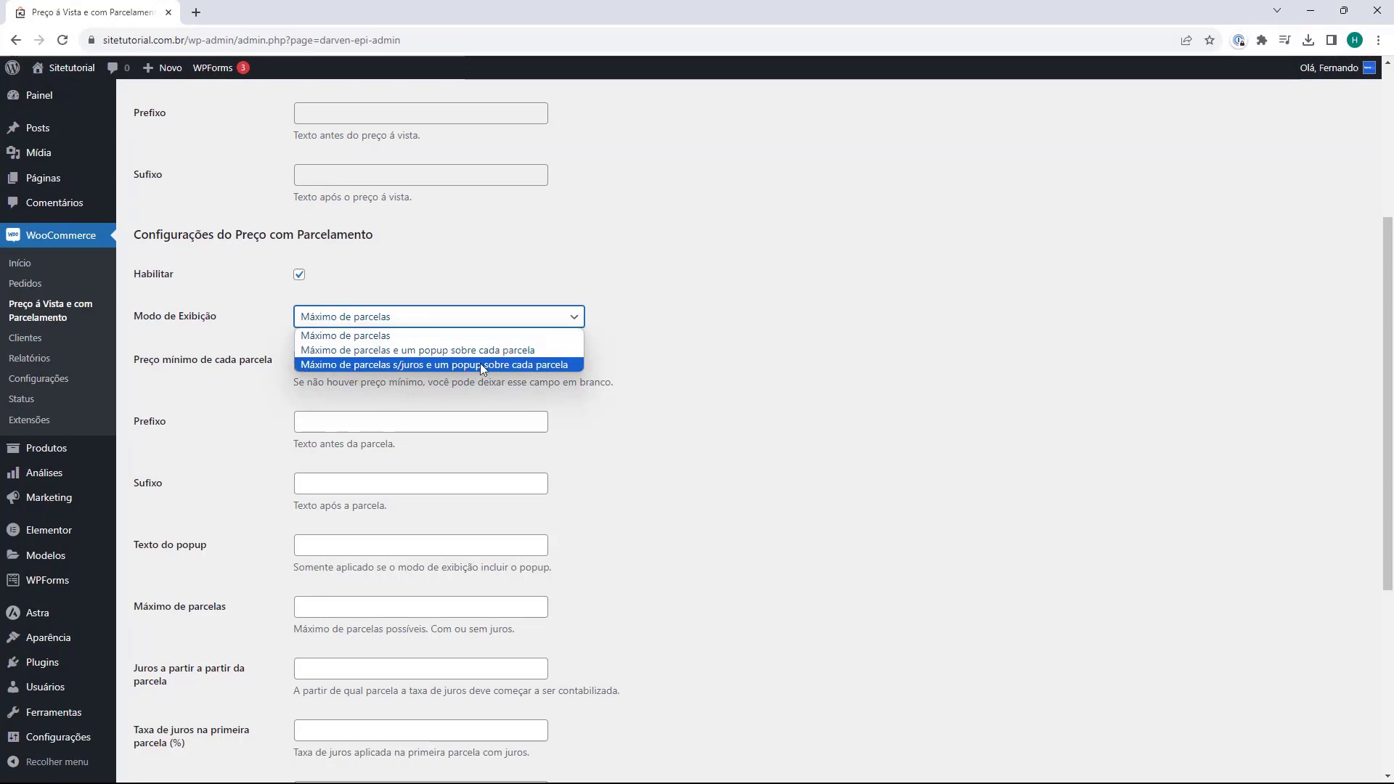
left_click(409, 363)
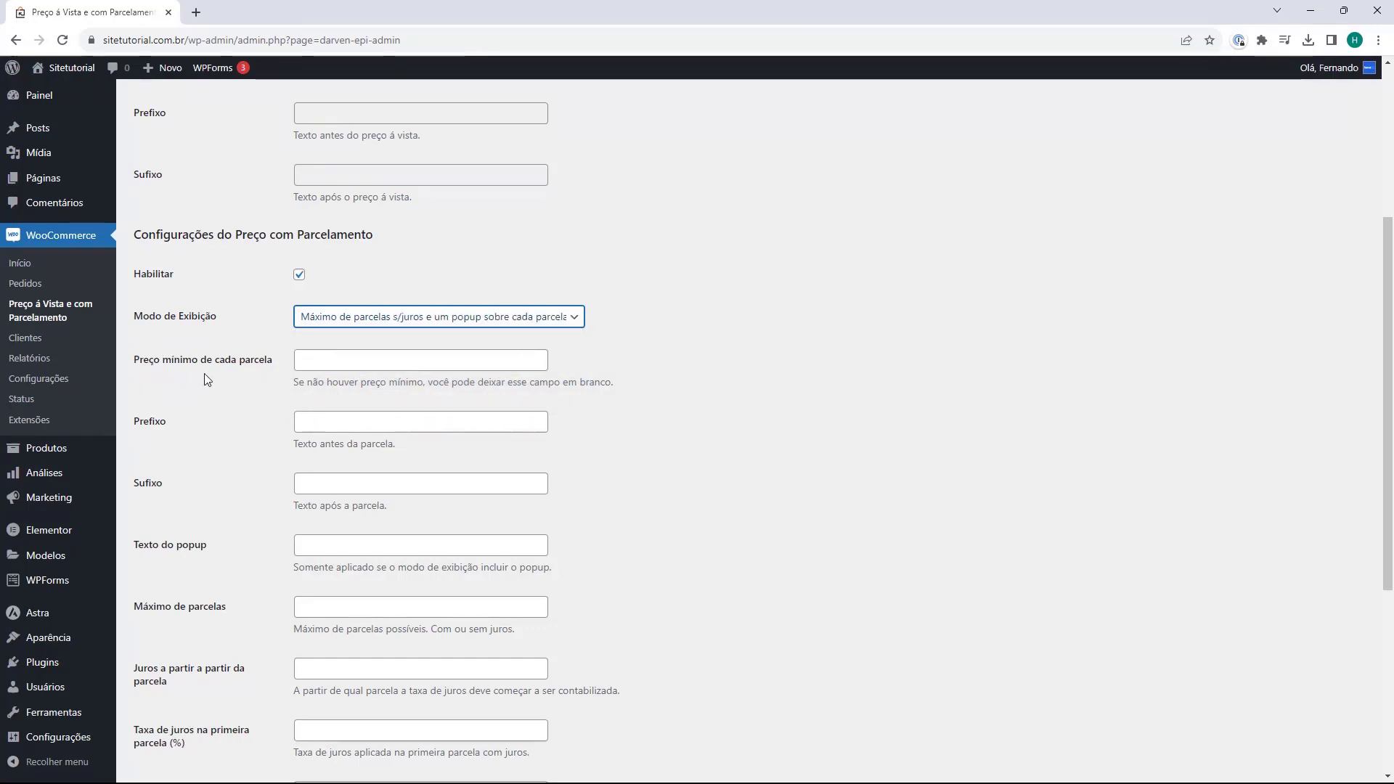
- Leave the minimum installment price blank and set the installment prefix to "Em" and the suffix to "ou em até 12x c/juros -"
left_click(308, 369)
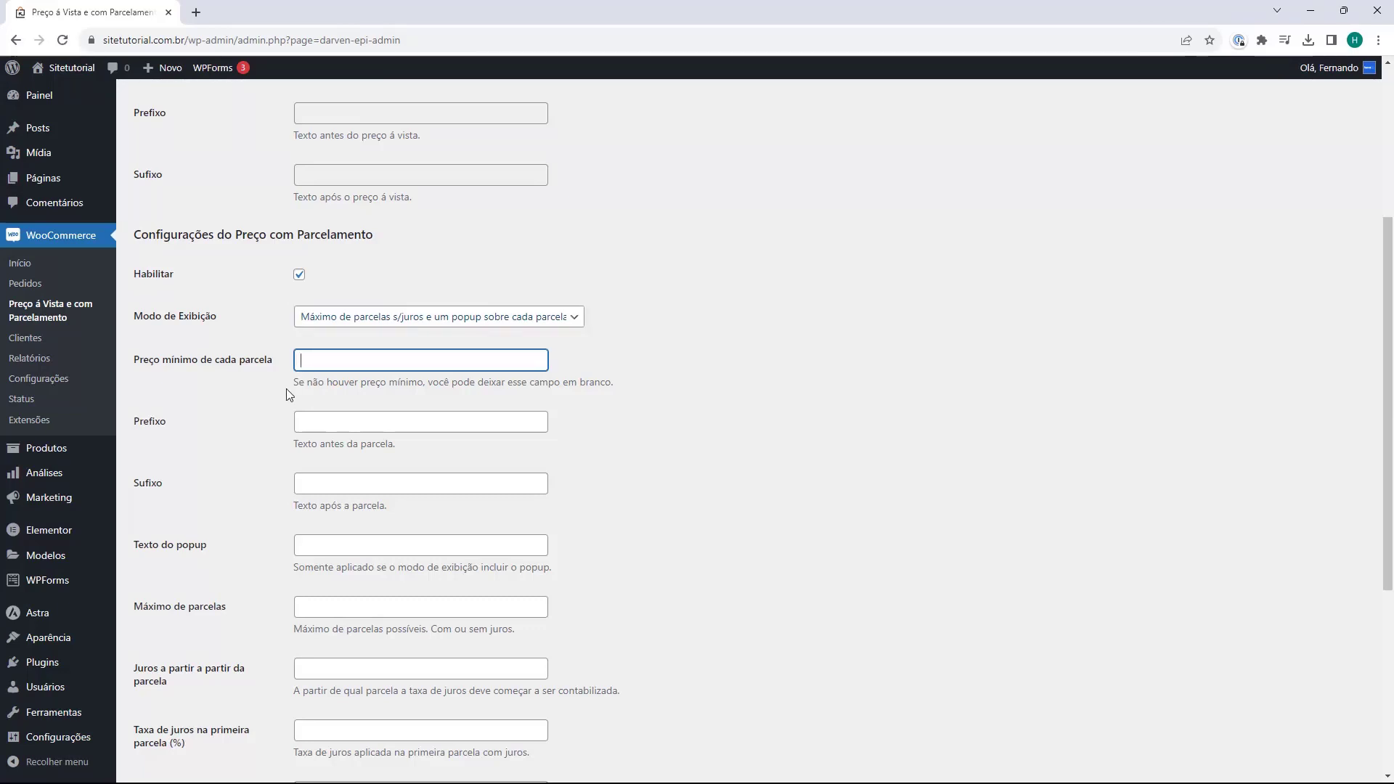
left_click(242, 382)
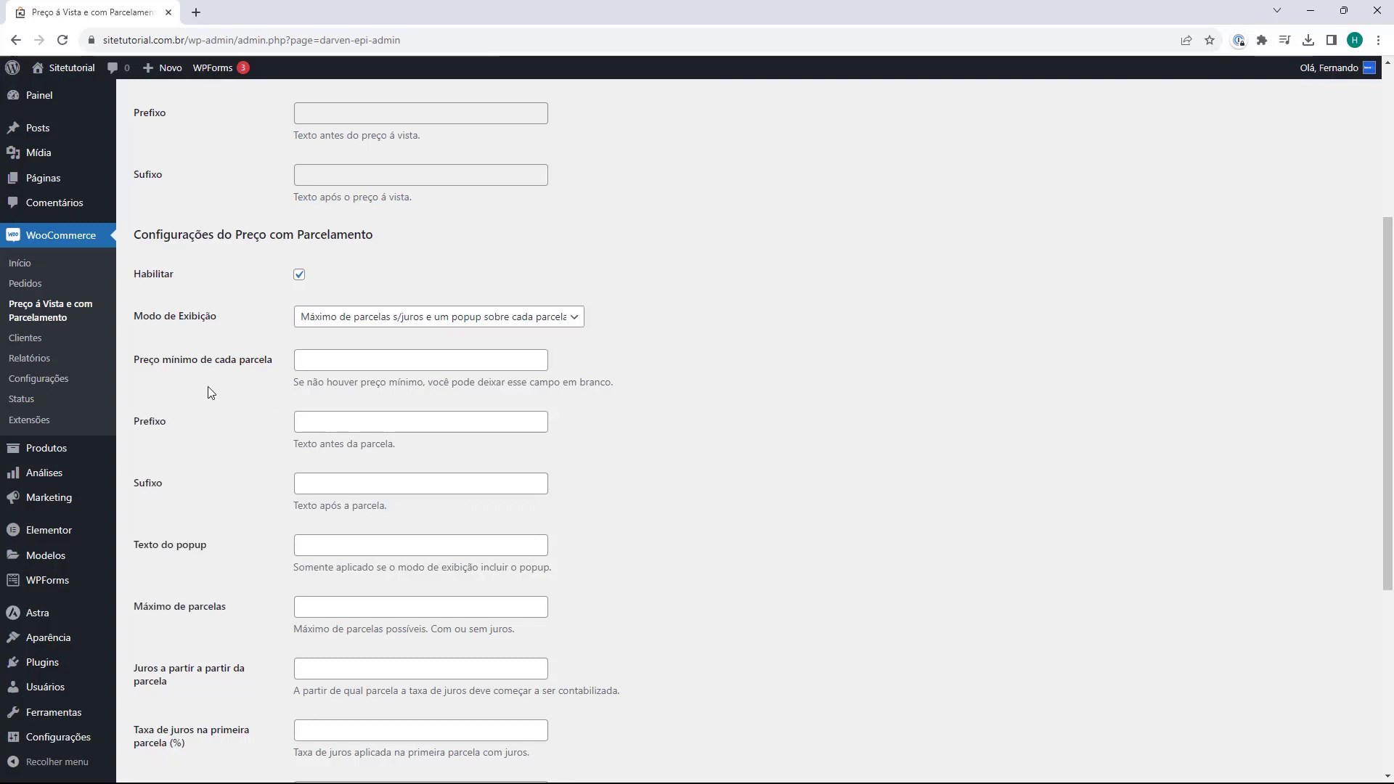
left_click(339, 429)
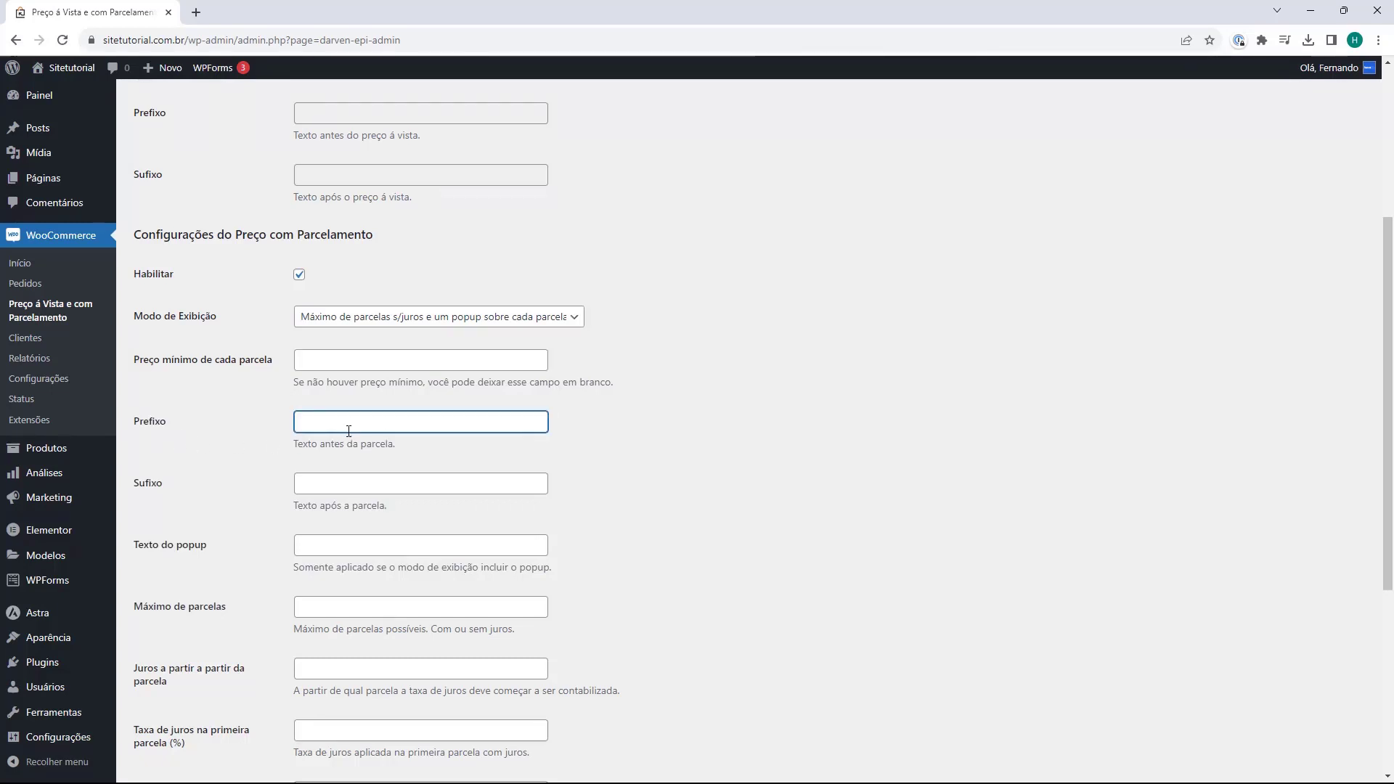
type("Em")
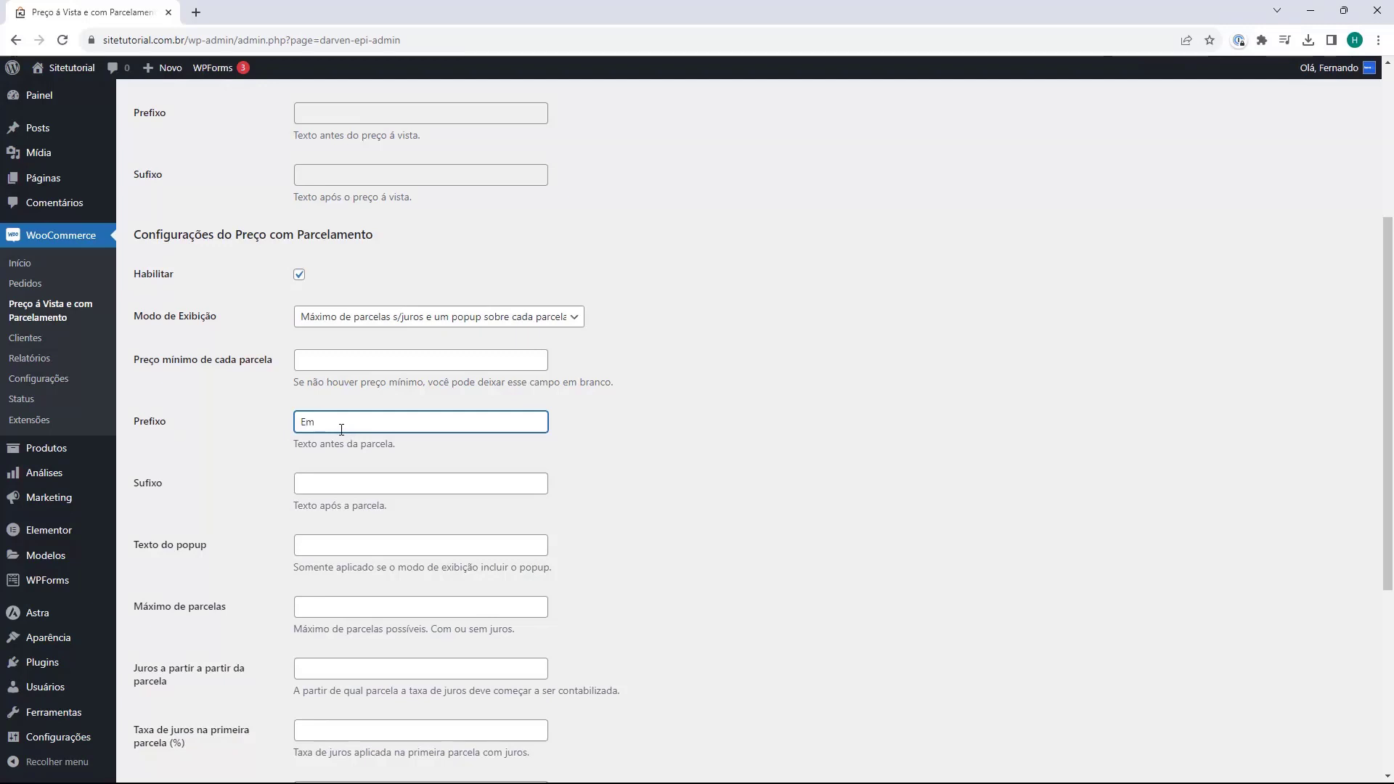
left_click(253, 473)
left_click(322, 490)
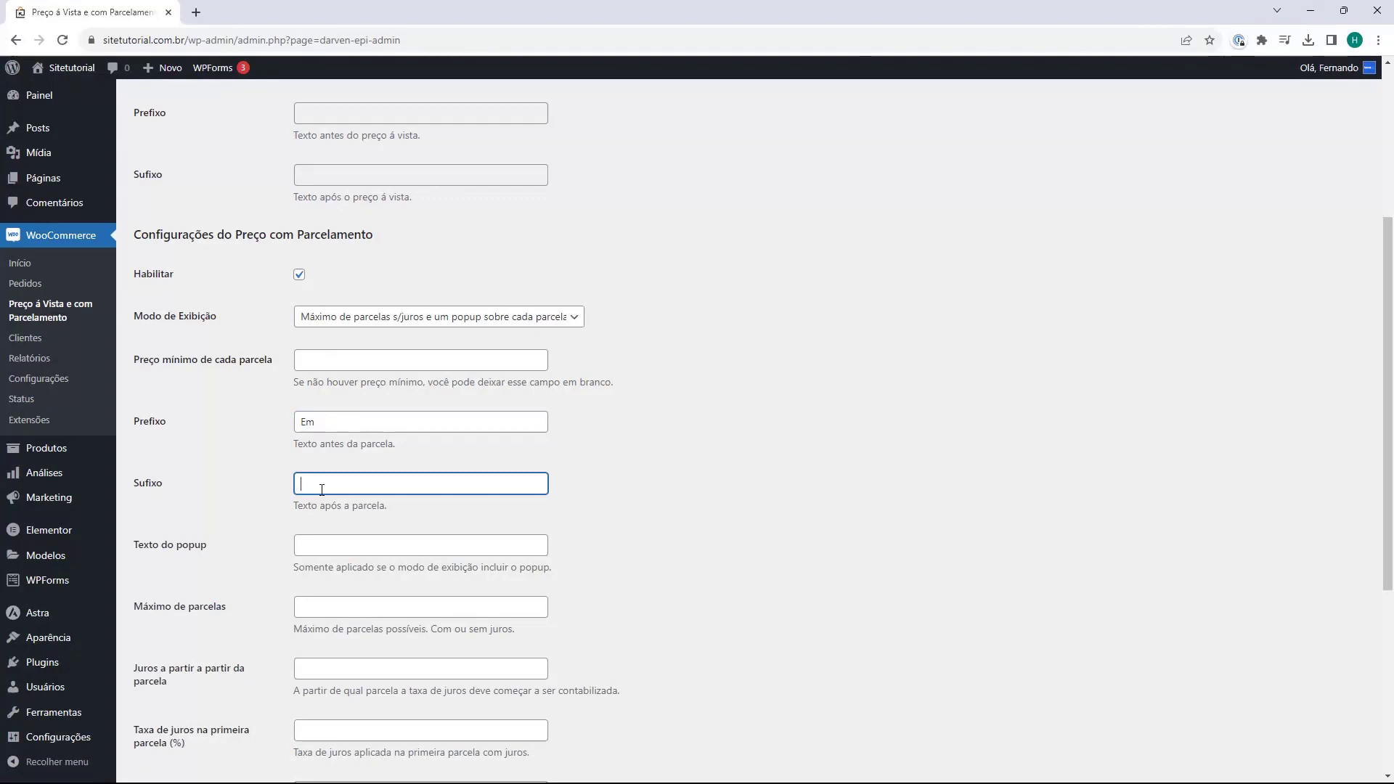
type("ou em até 12x c/juros")
left_click(341, 485)
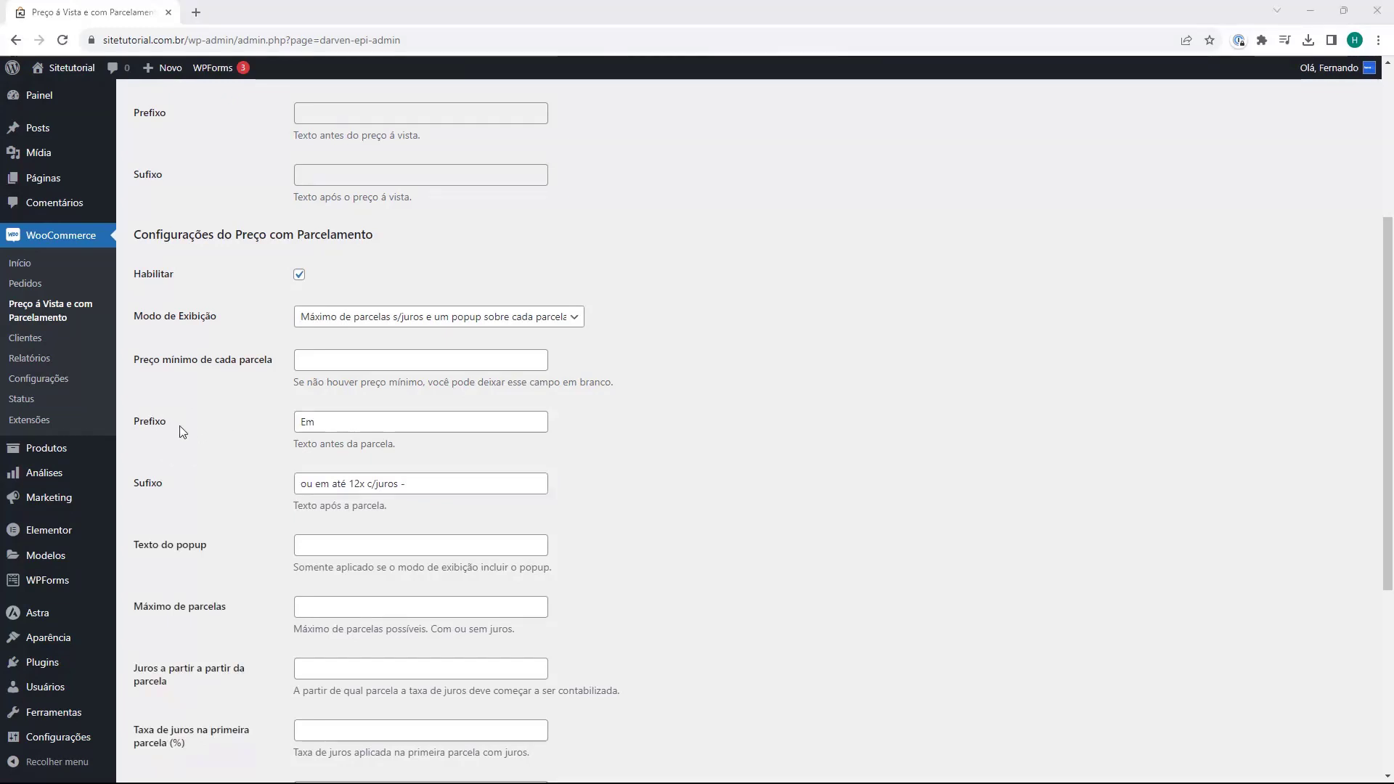
left_click(119, 496)
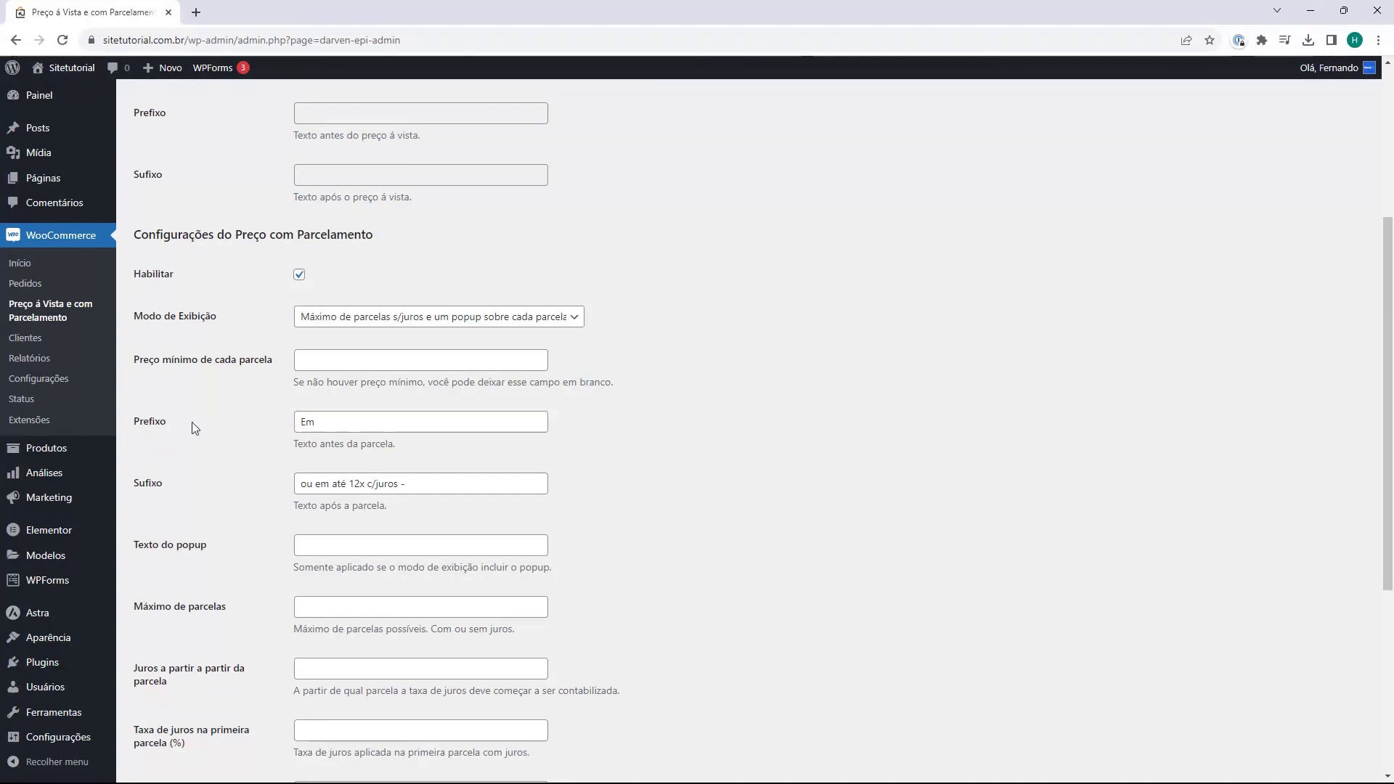
- Set the installment popup text to "Ver Parcelas" and the maximum number of installments to 12
scroll(189, 420, "down", 1)
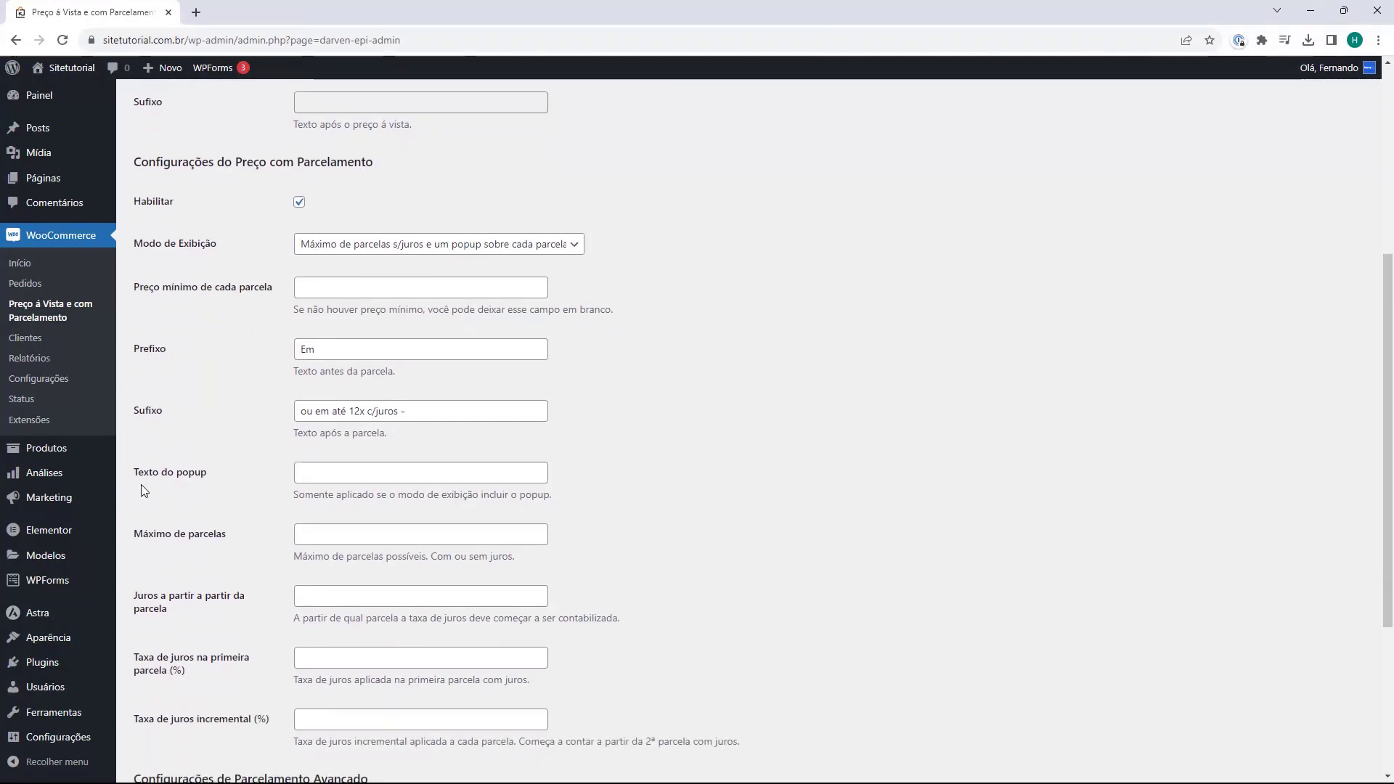
scroll(141, 485, "down", 1)
left_click(370, 407)
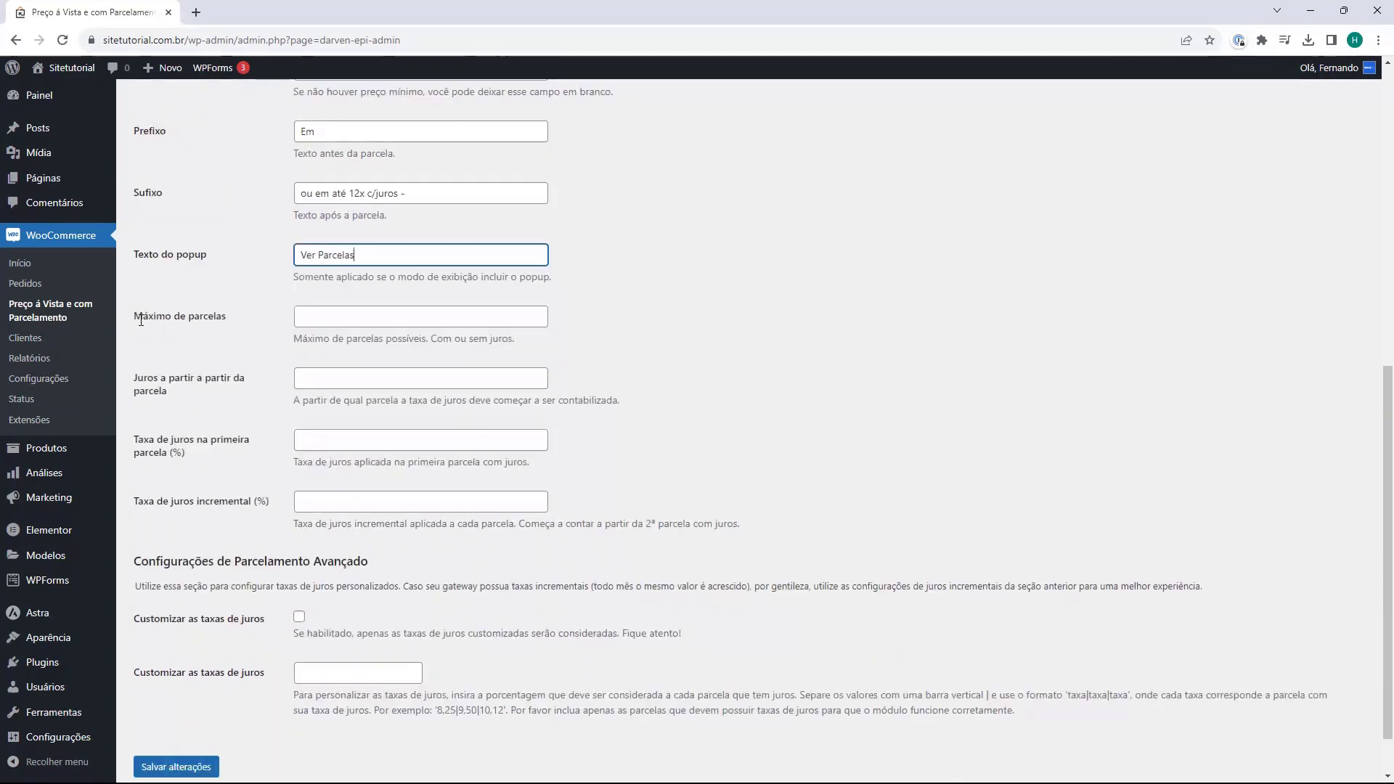
left_click(317, 321)
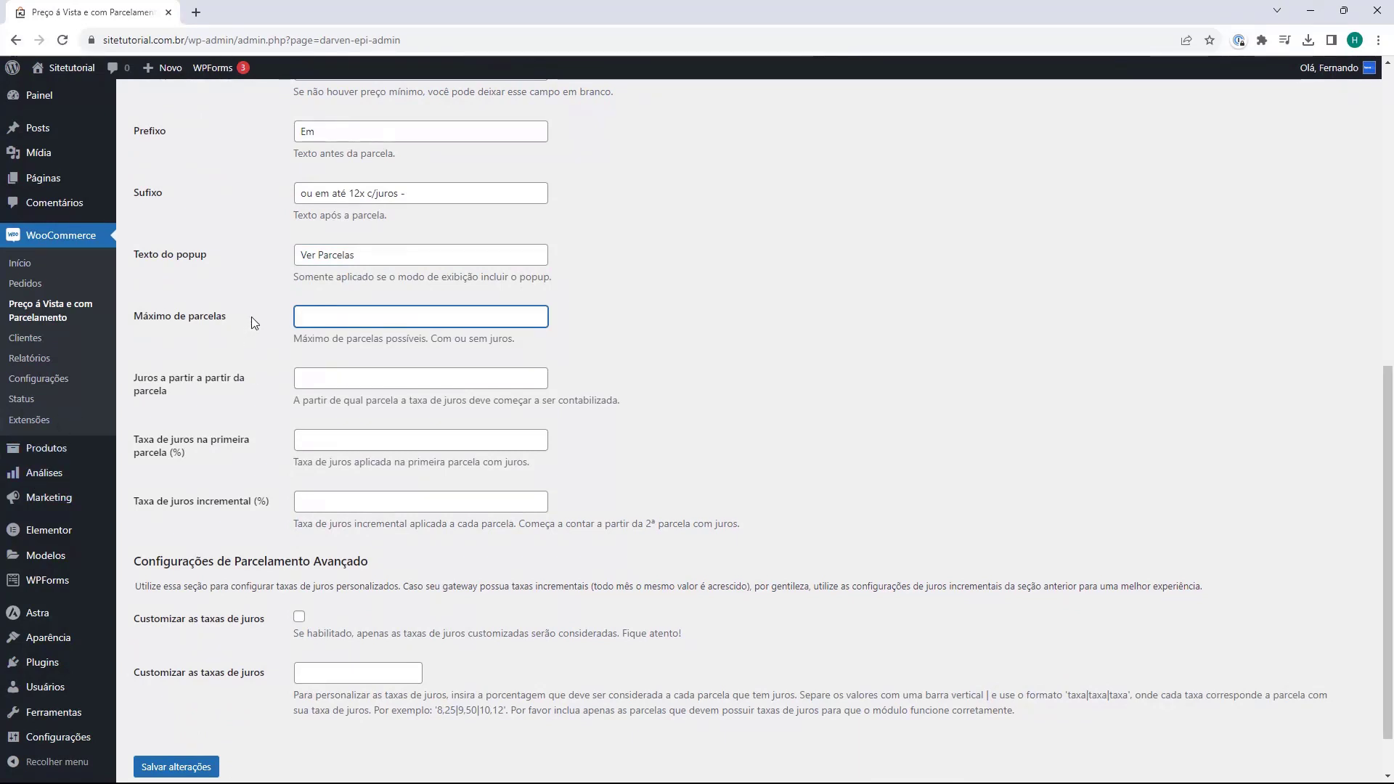
type("12")
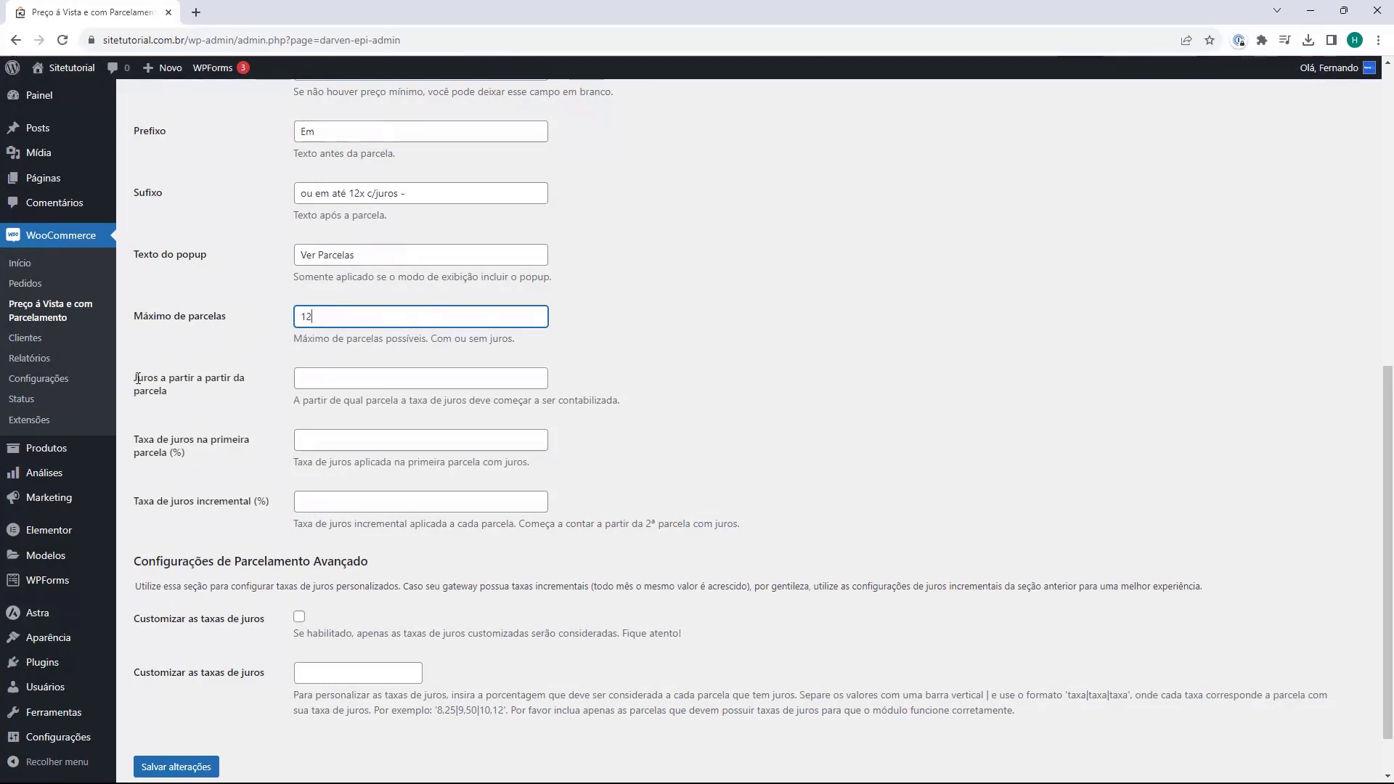
- Set interest to start from installment 2 and enable customized interest rates in the advanced installment settings
left_click(377, 378)
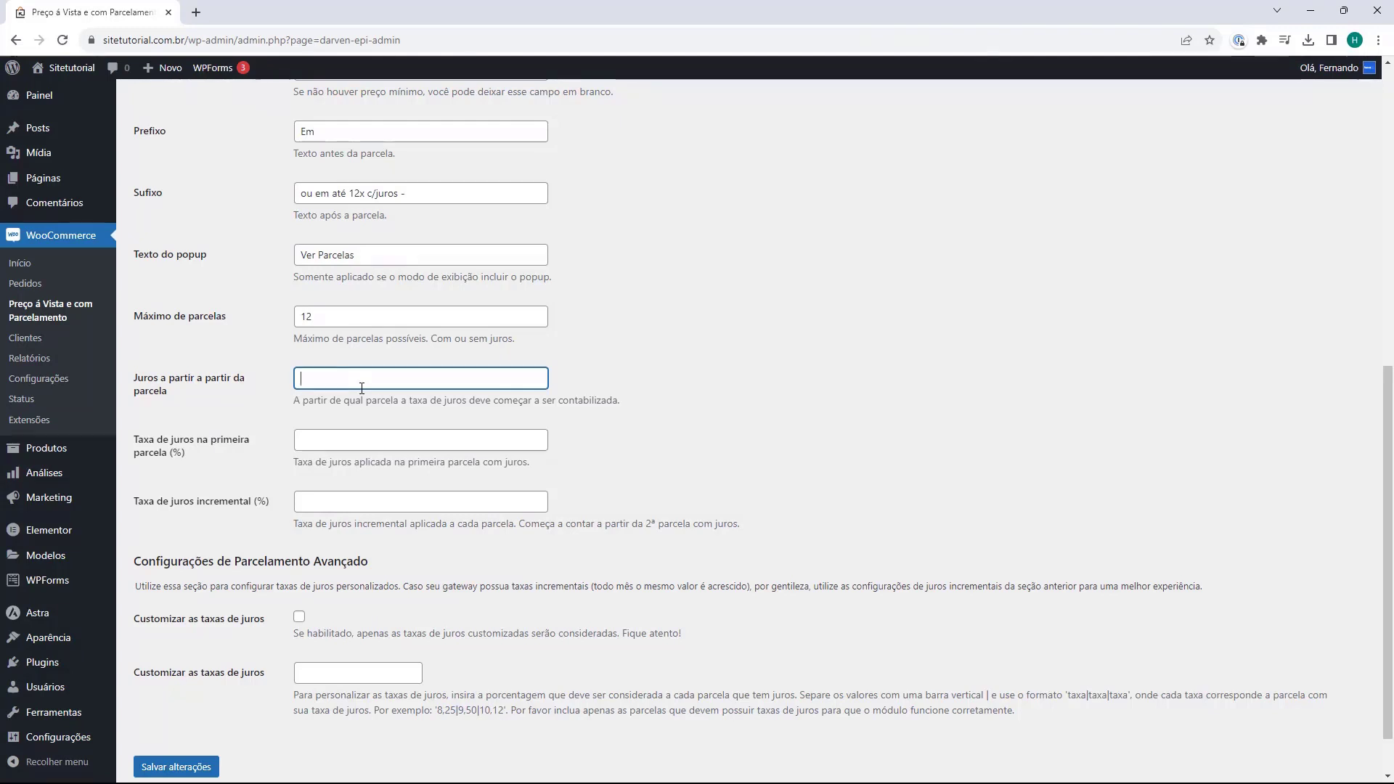
type("4")
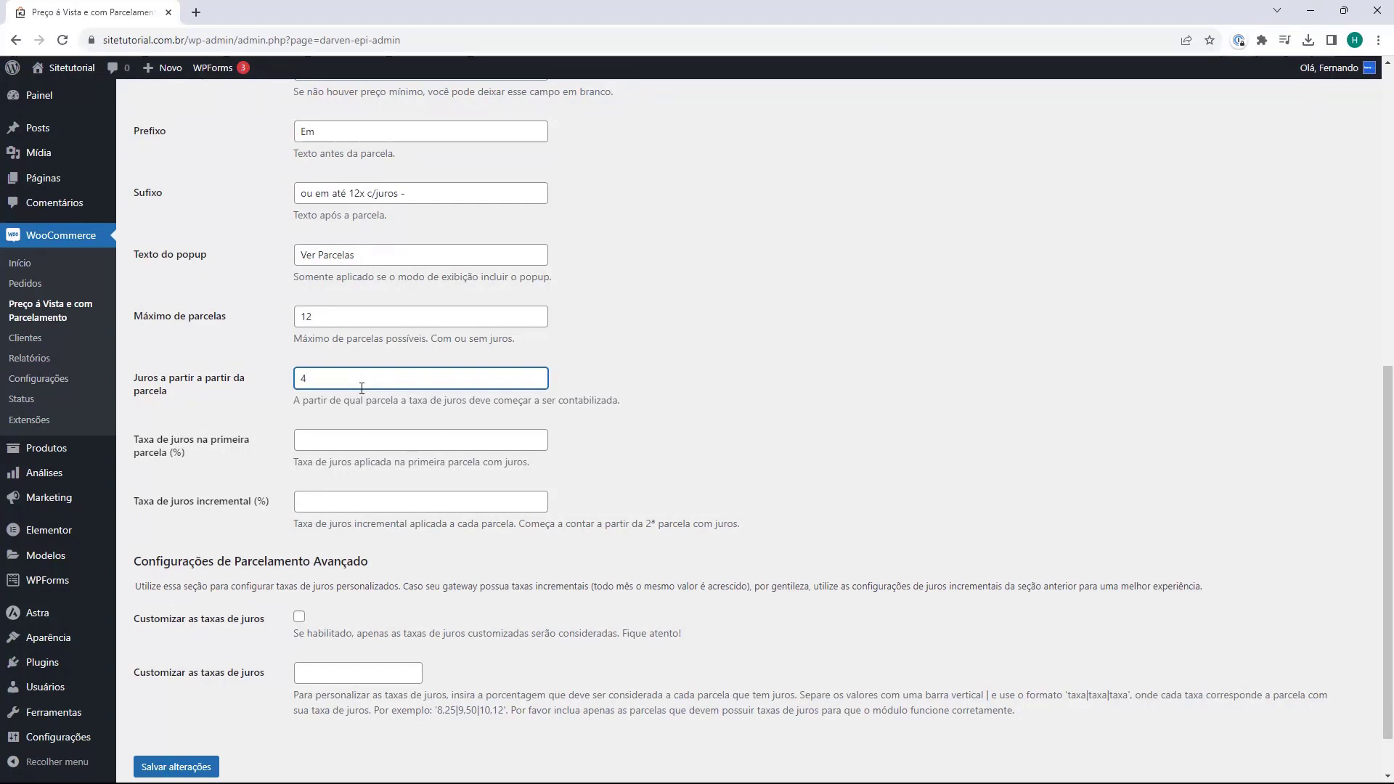
key("BackSpace")
type("2")
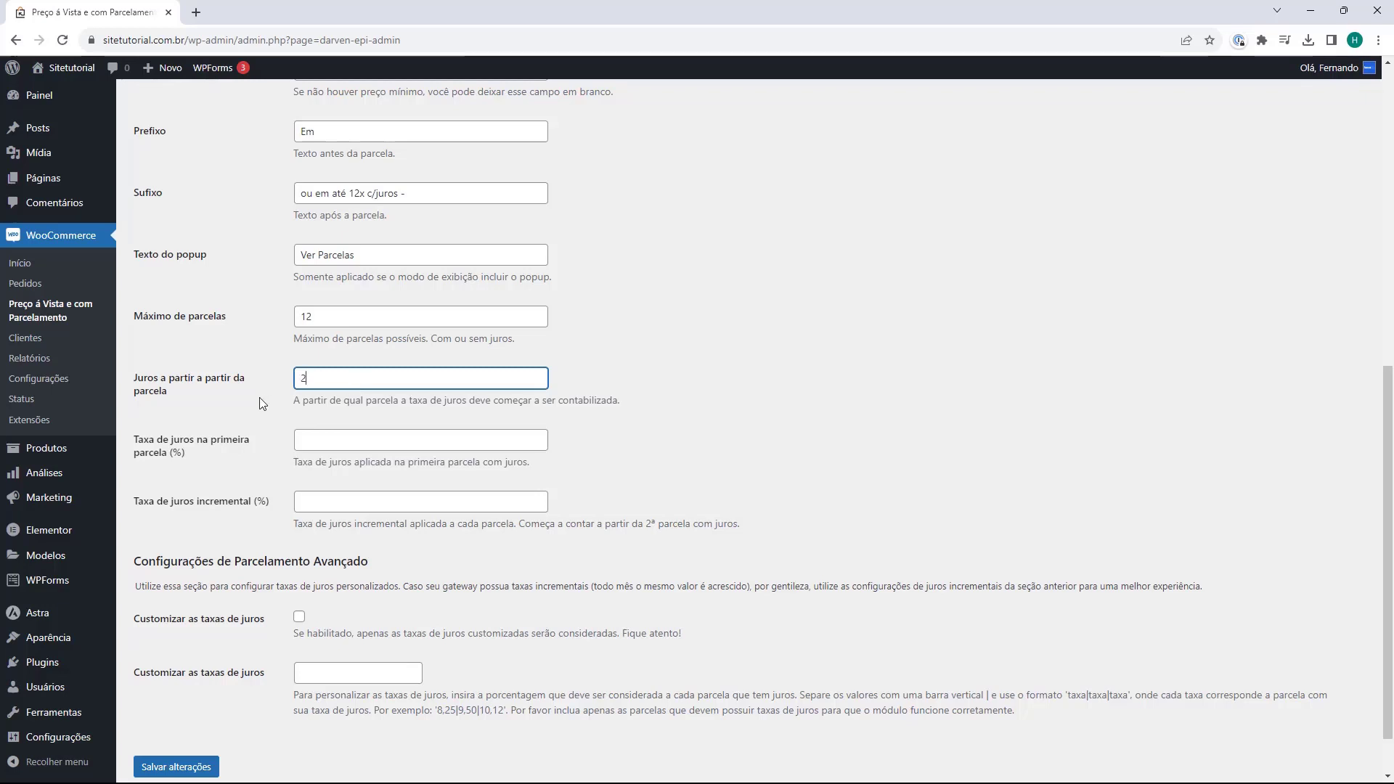
scroll(262, 404, "down", 1)
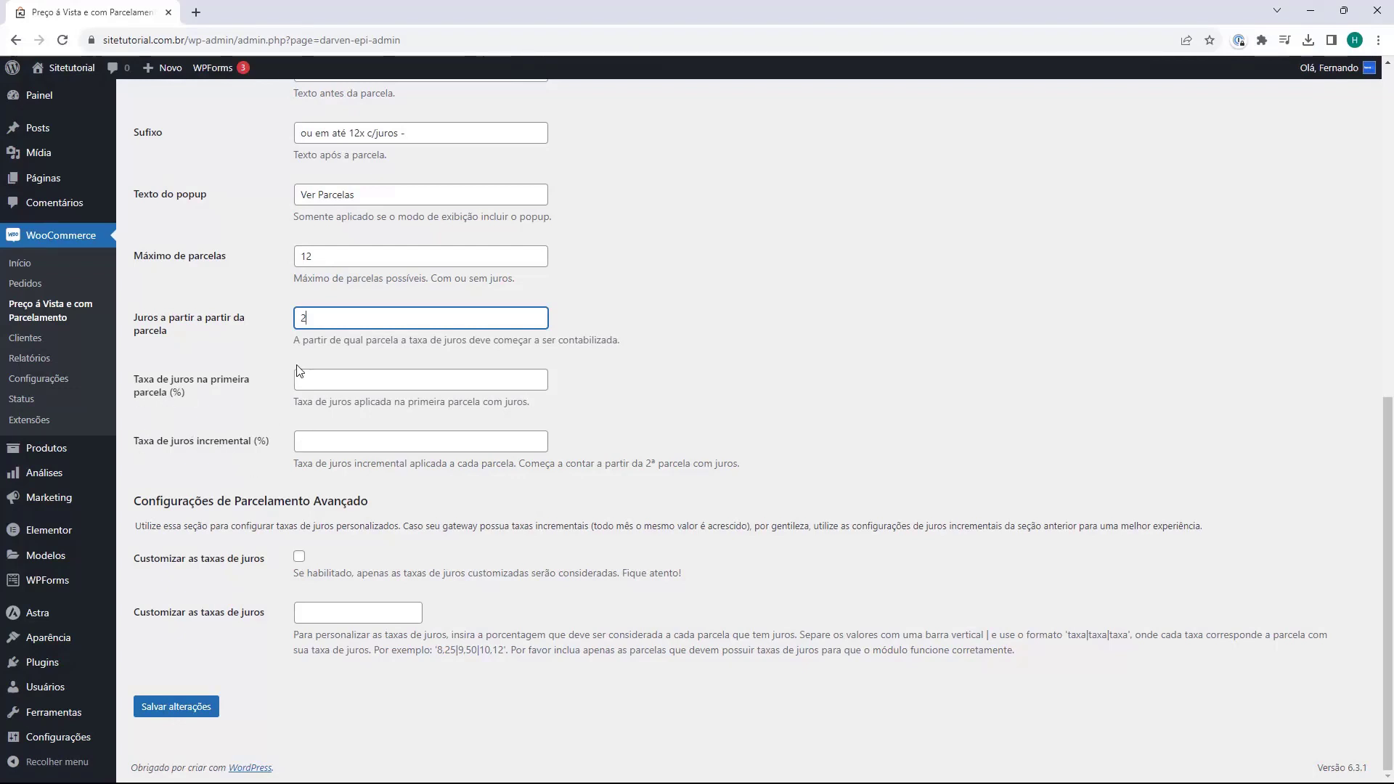
left_click(274, 382)
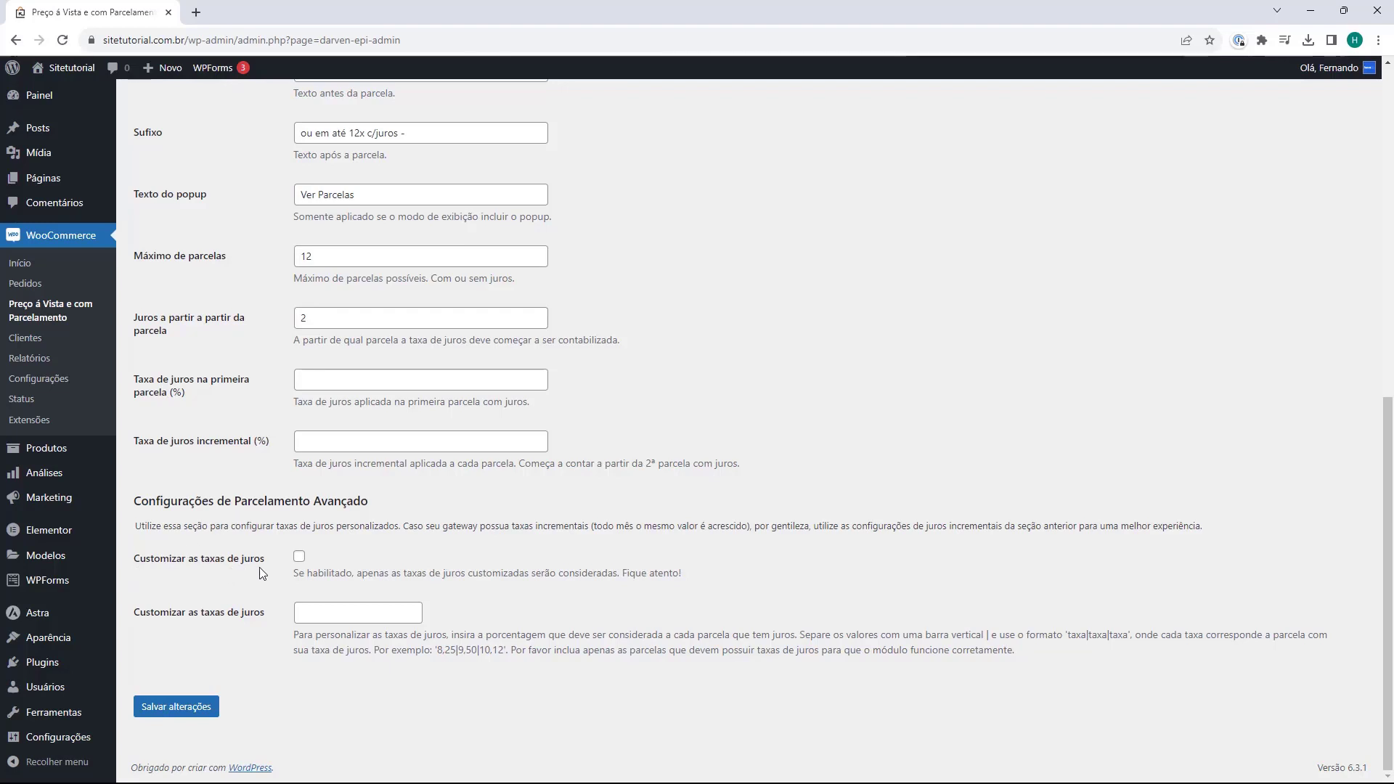
left_click(299, 563)
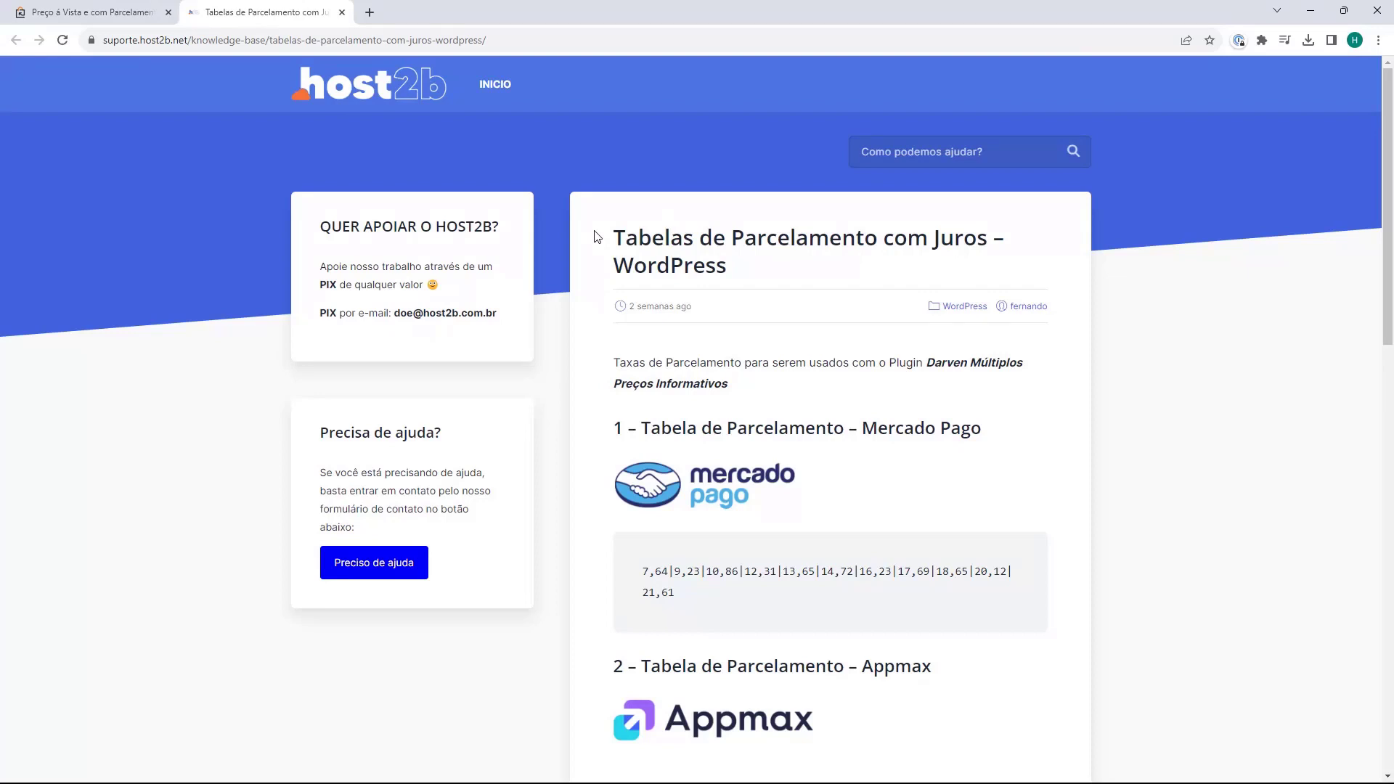
- Examine the interest rate tables for Mercado Pago, Appmax, Cartpanda Pay and Pagseguro on the host2b support page
scroll(595, 237, "down", 3)
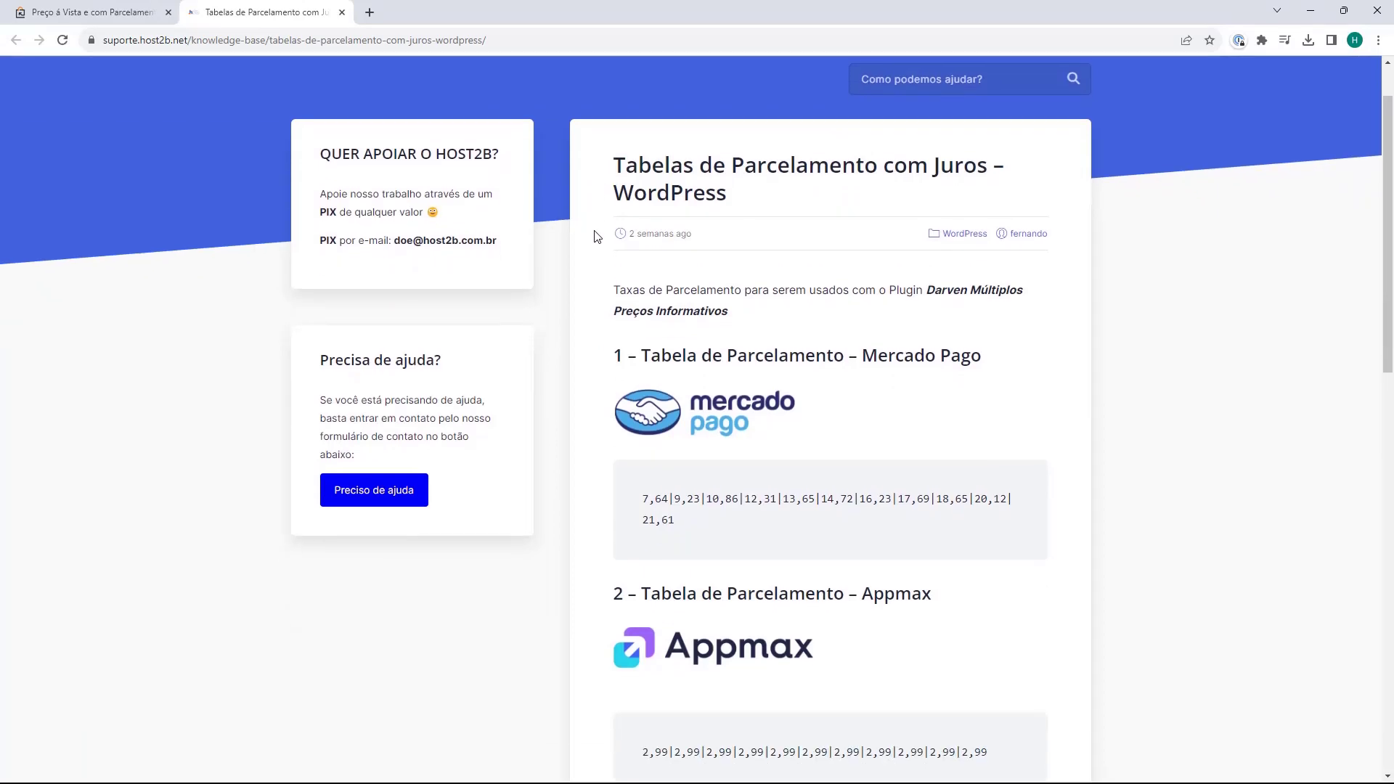
scroll(615, 275, "down", 1)
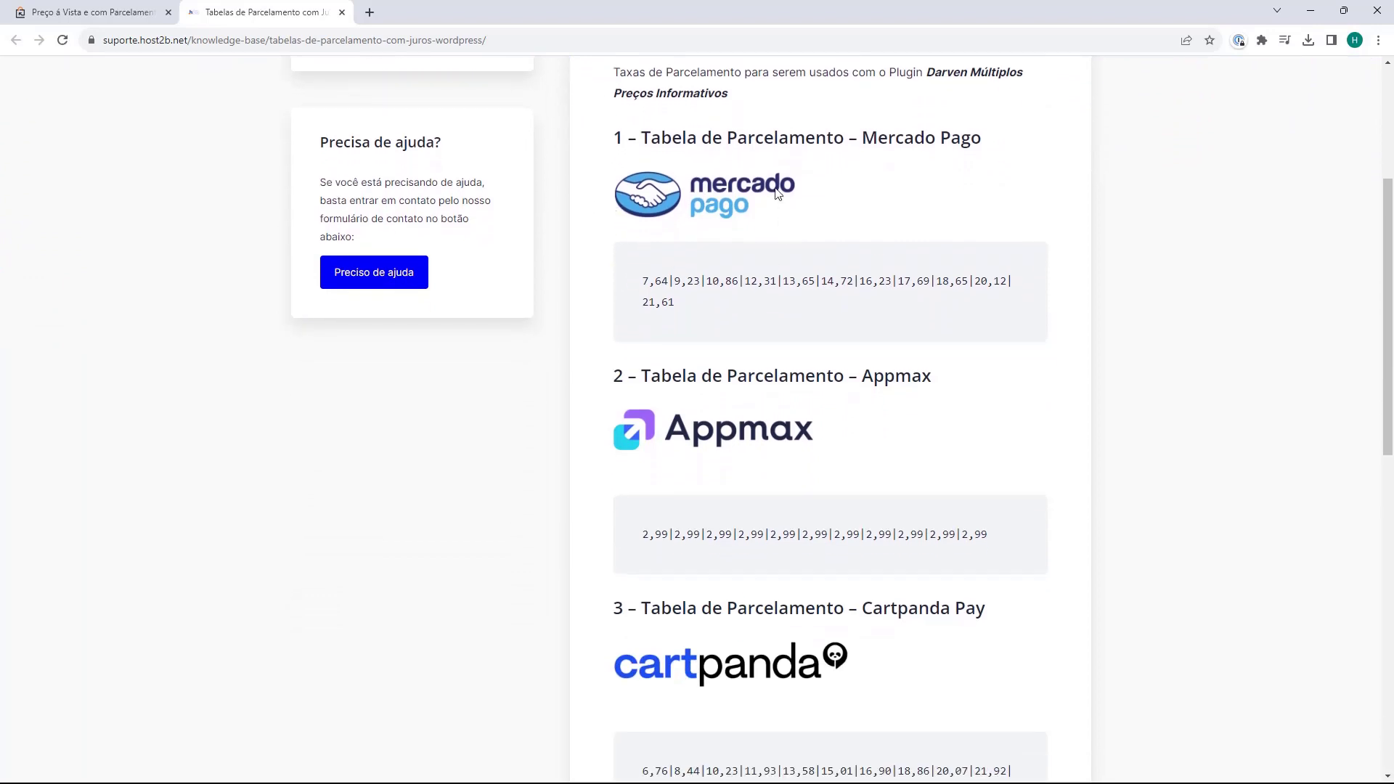
scroll(632, 269, "down", 1)
scroll(592, 360, "down", 5)
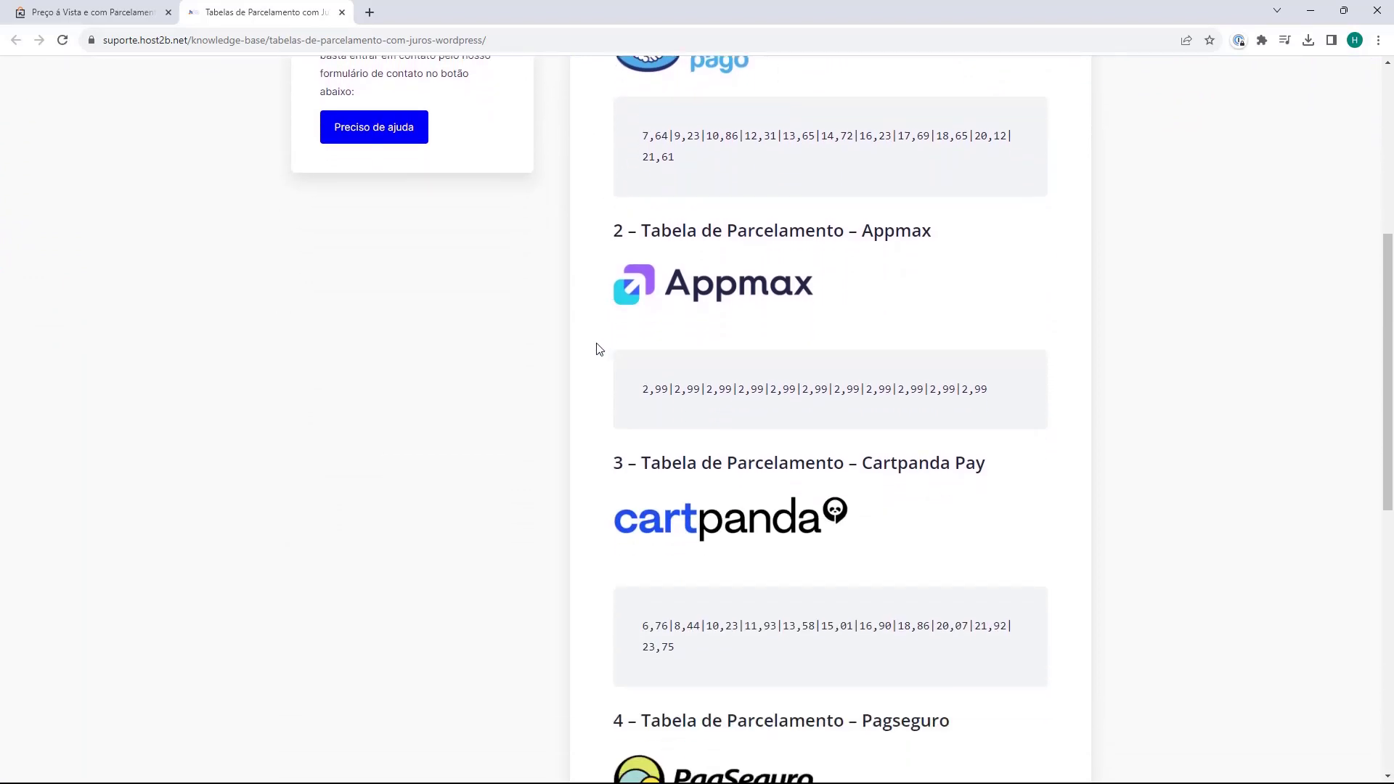
scroll(597, 333, "down", 2)
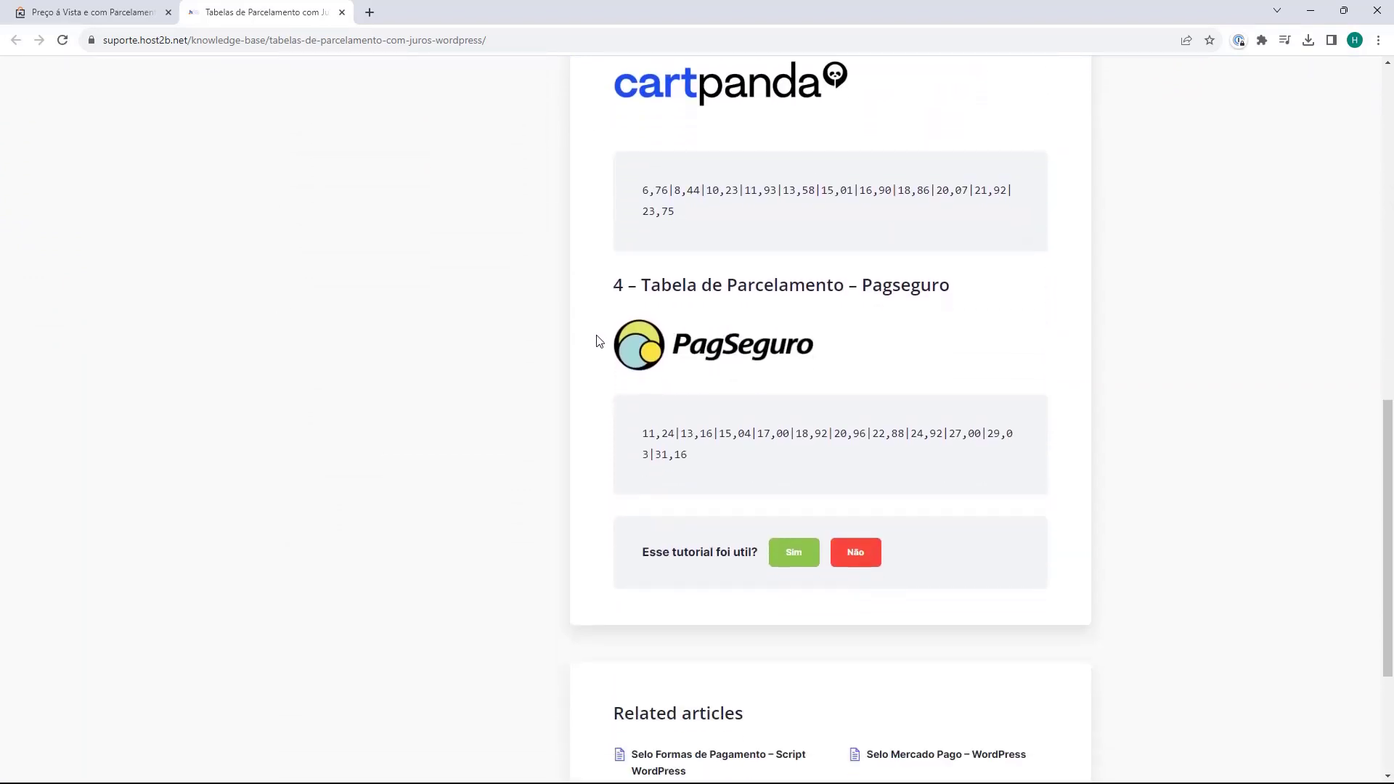
scroll(599, 356, "up", 1)
scroll(599, 371, "up", 4)
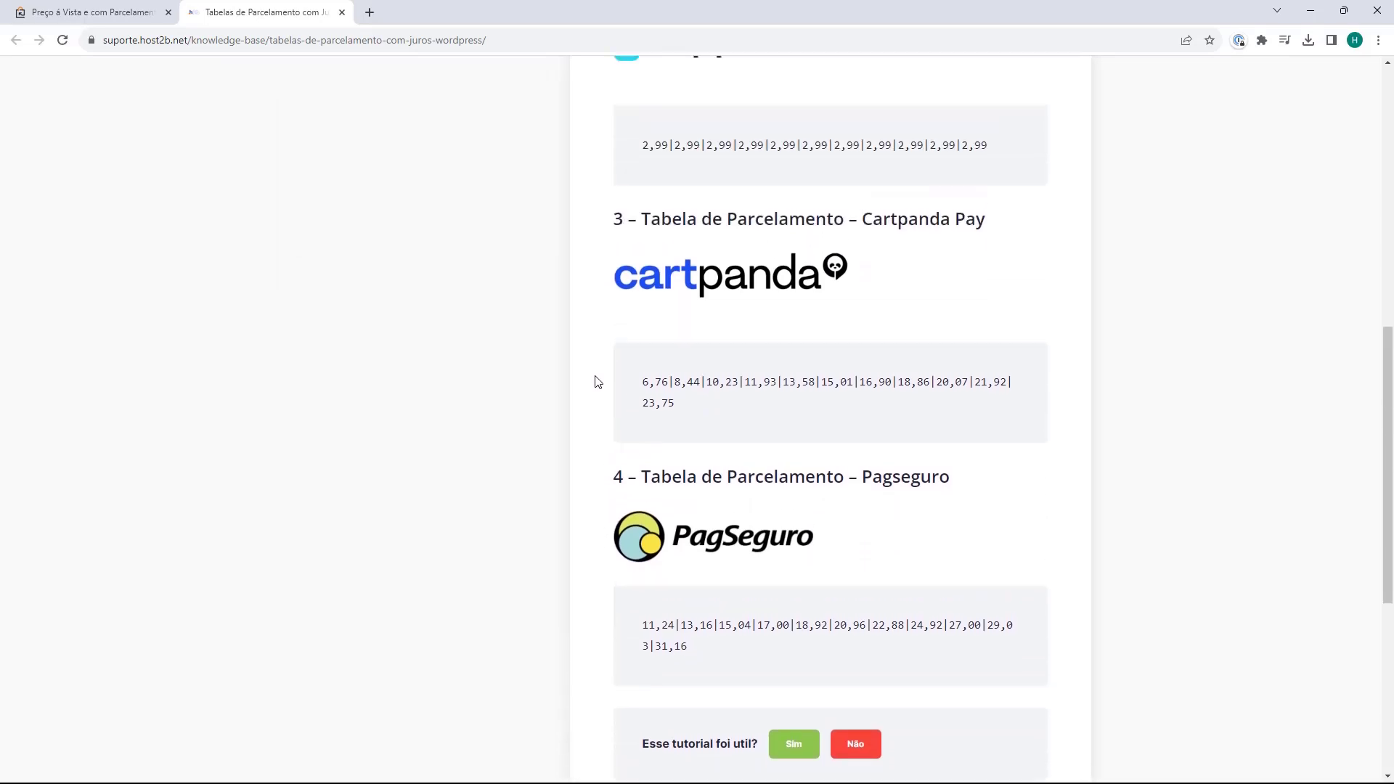
scroll(597, 380, "up", 4)
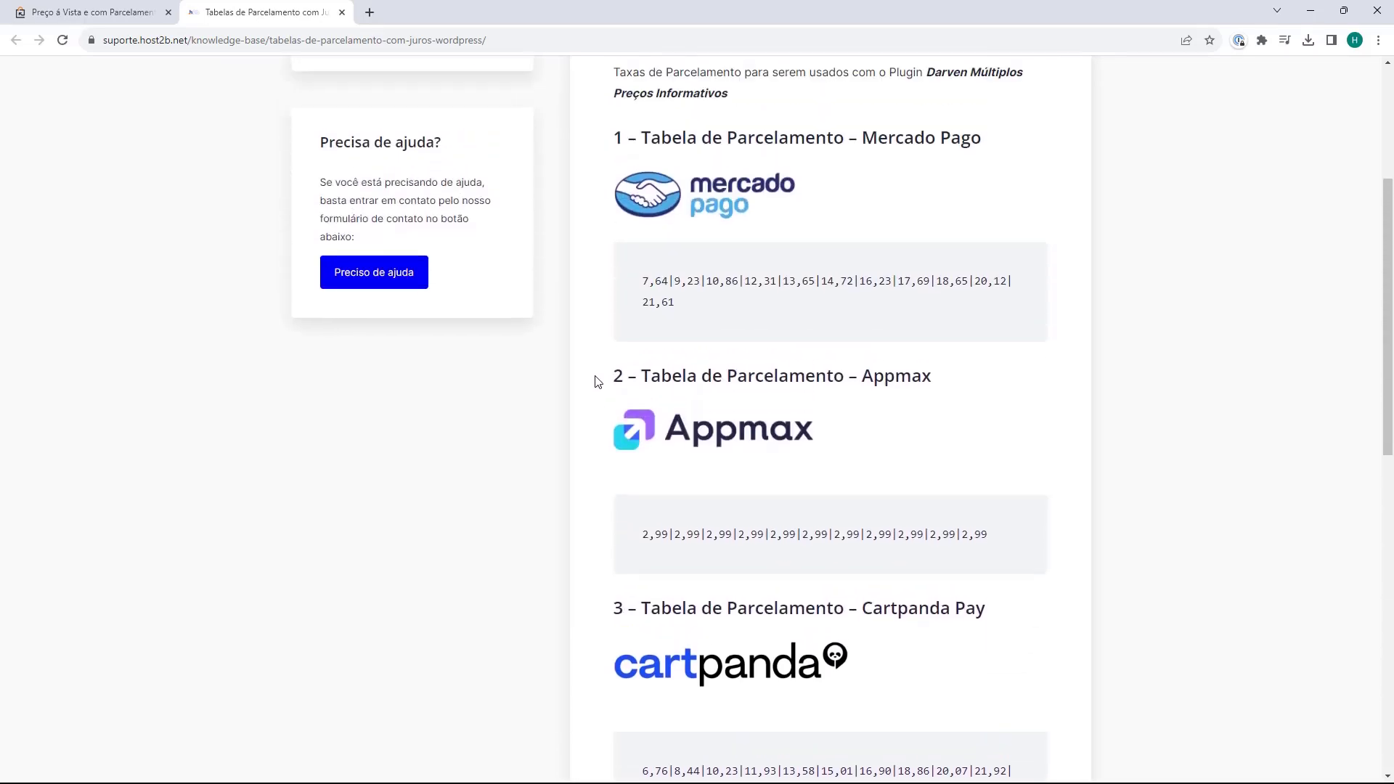
scroll(597, 352, "down", 3)
scroll(597, 352, "down", 3)
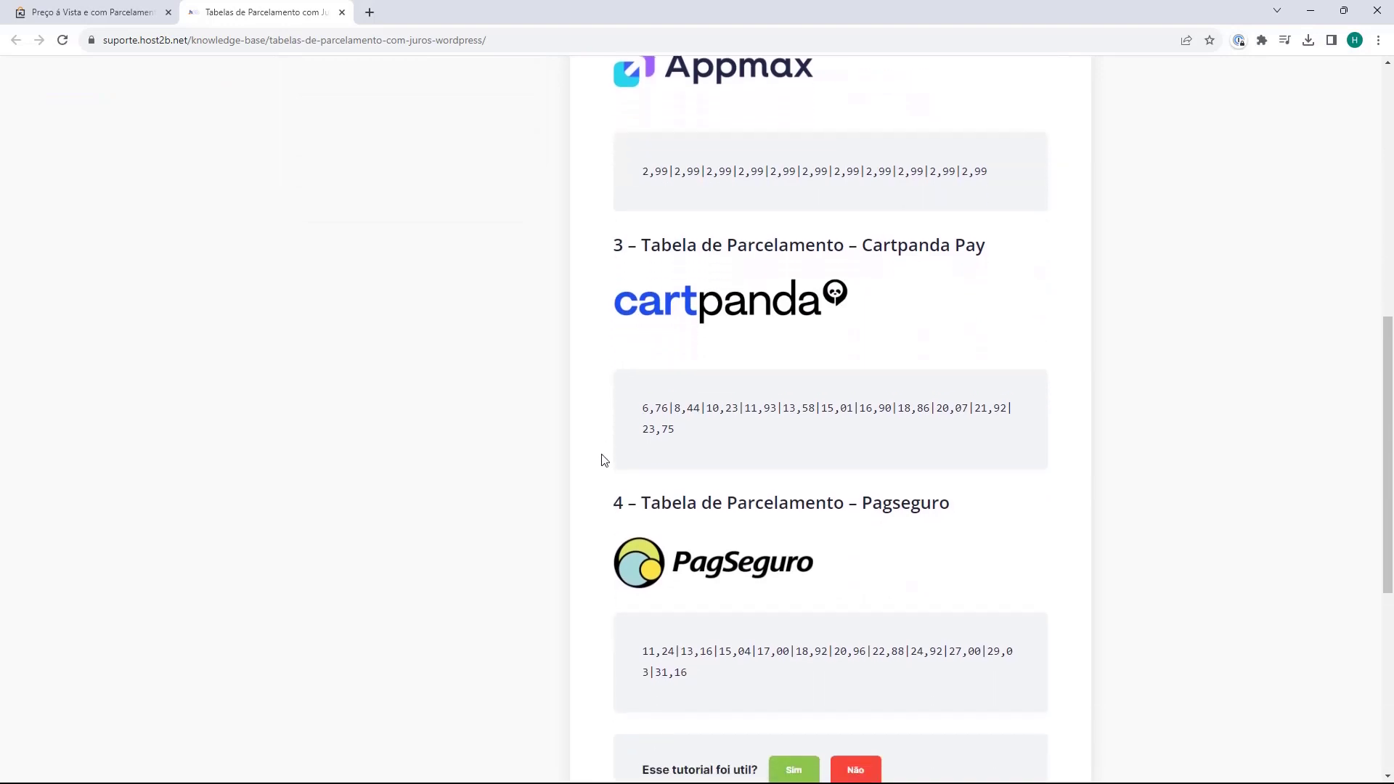
scroll(604, 458, "up", 5)
scroll(601, 459, "up", 4)
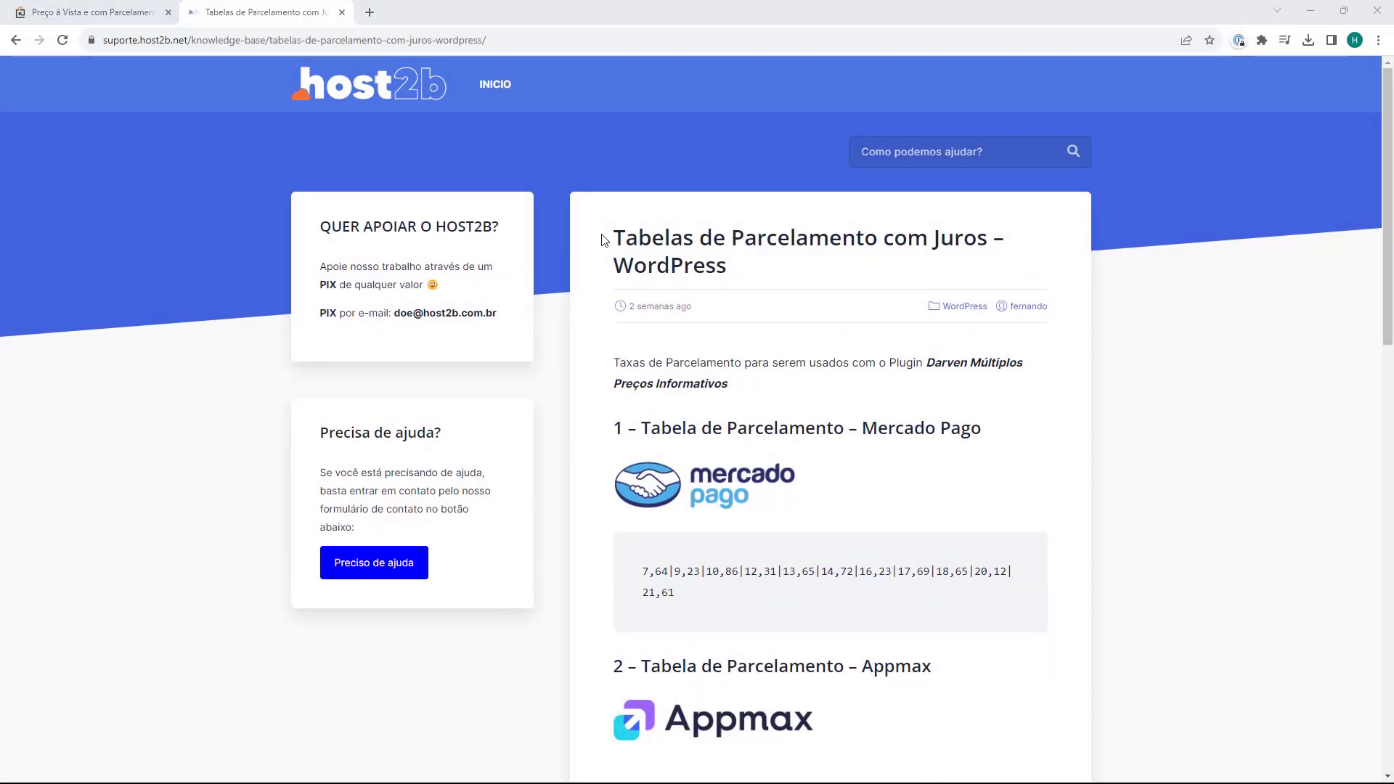
- Copy the full line of 2,99 installment rates from the Appmax table on the host2b page
scroll(602, 240, "down", 4)
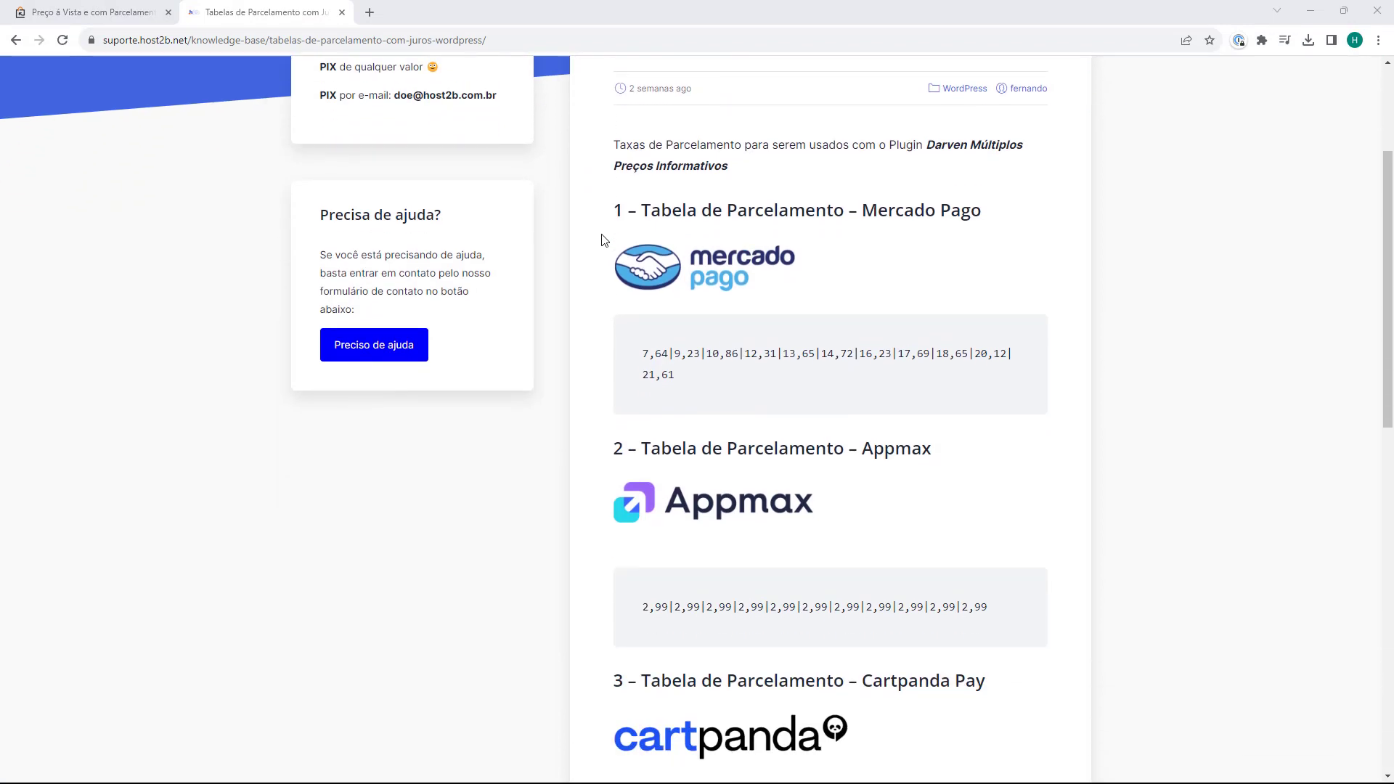
scroll(602, 241, "down", 1)
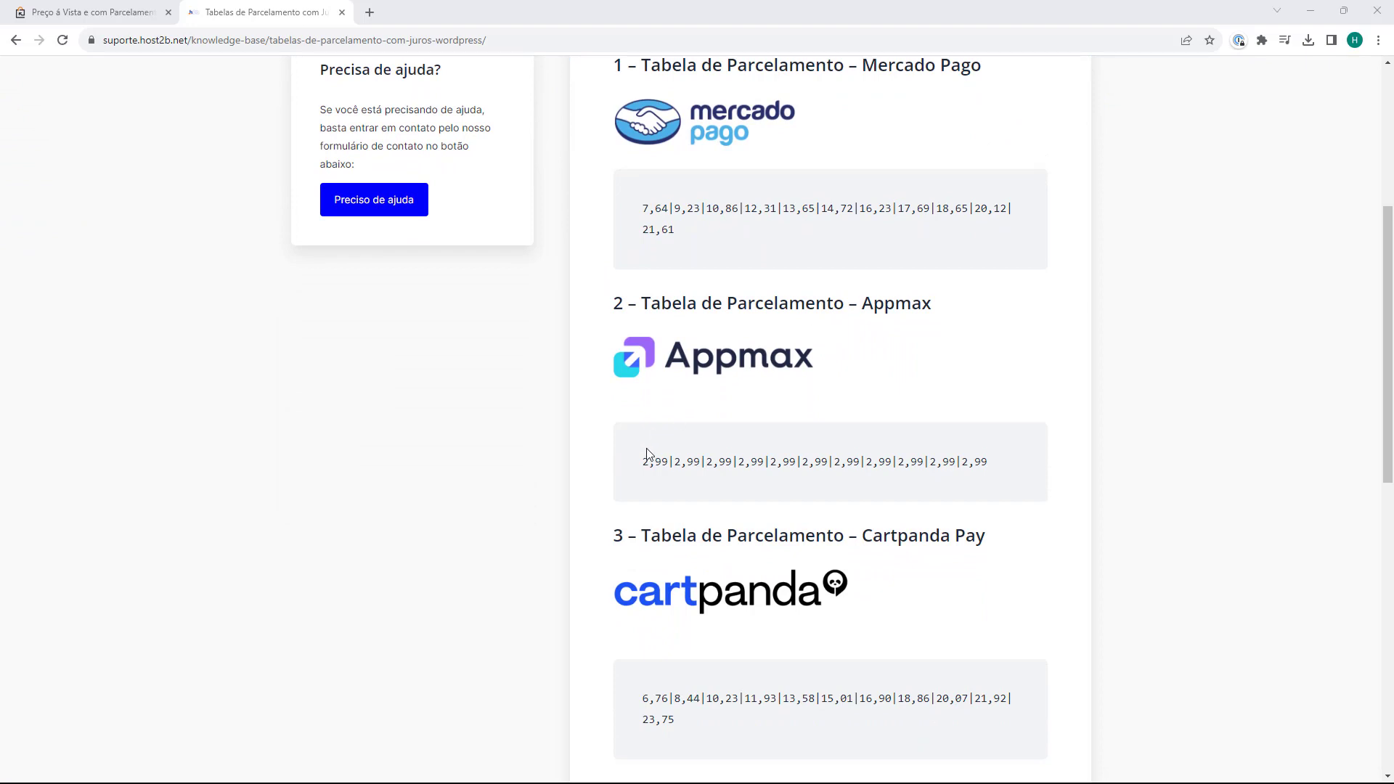
left_click_drag(642, 463, 1000, 467)
key("ctrl+c")
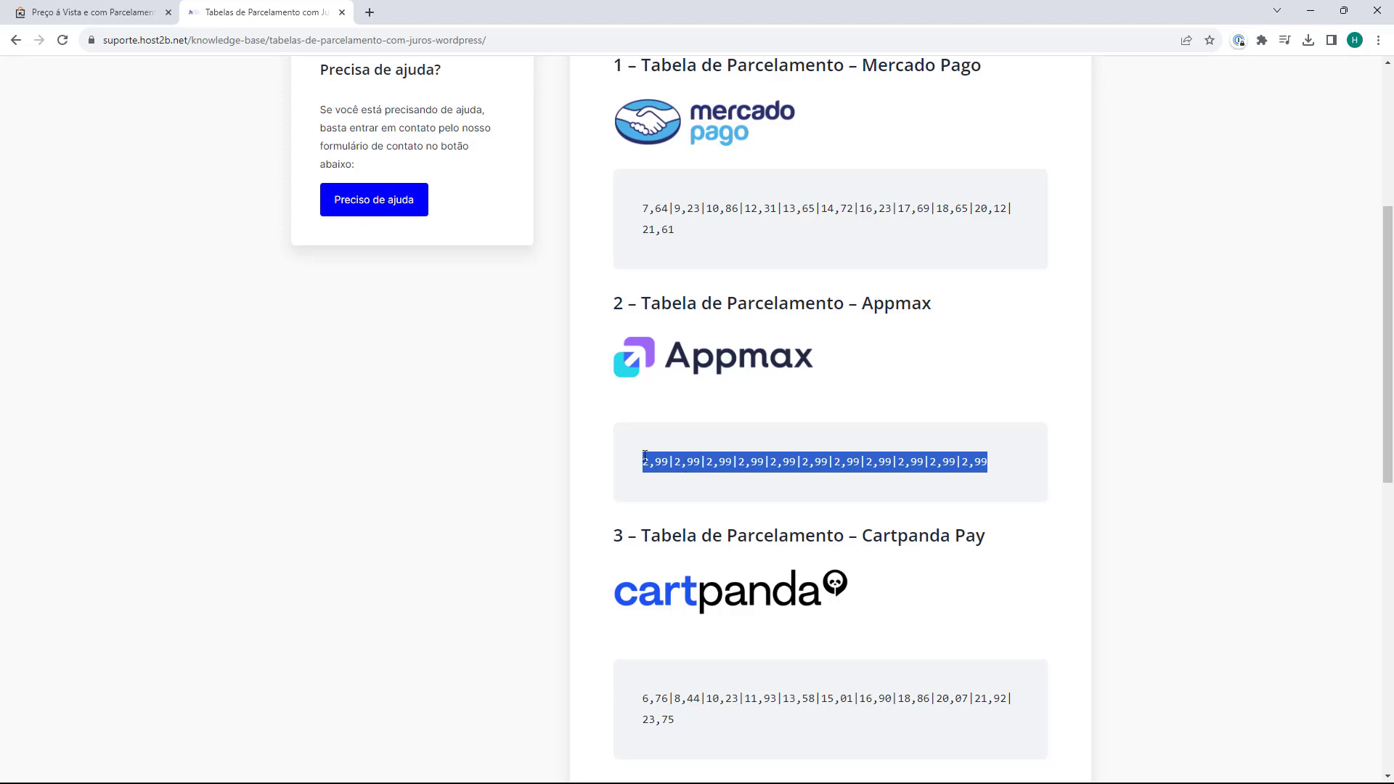
- Paste the copied Appmax rates as the customized interest rates in the WordPress installment settings and save the changes
left_click(85, 13)
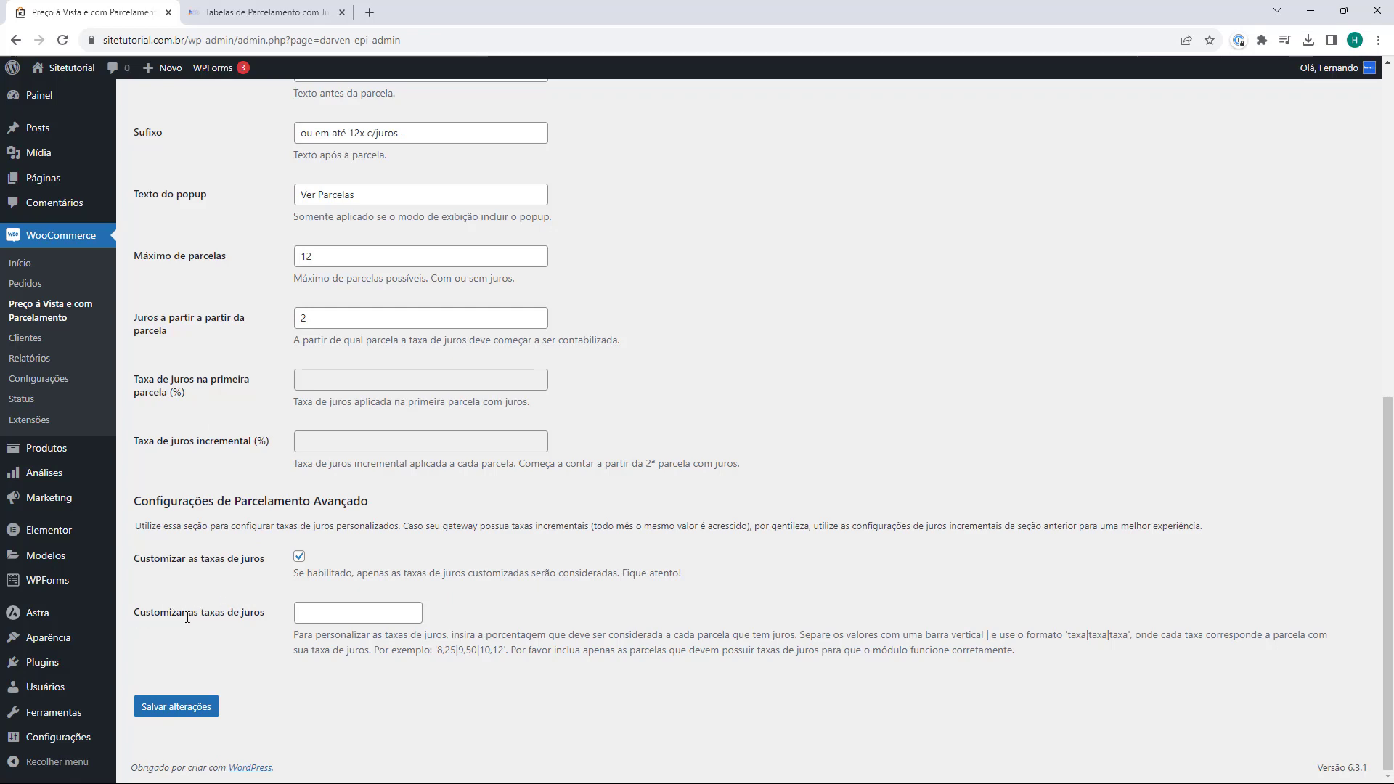
left_click(308, 618)
key("ctrl+v")
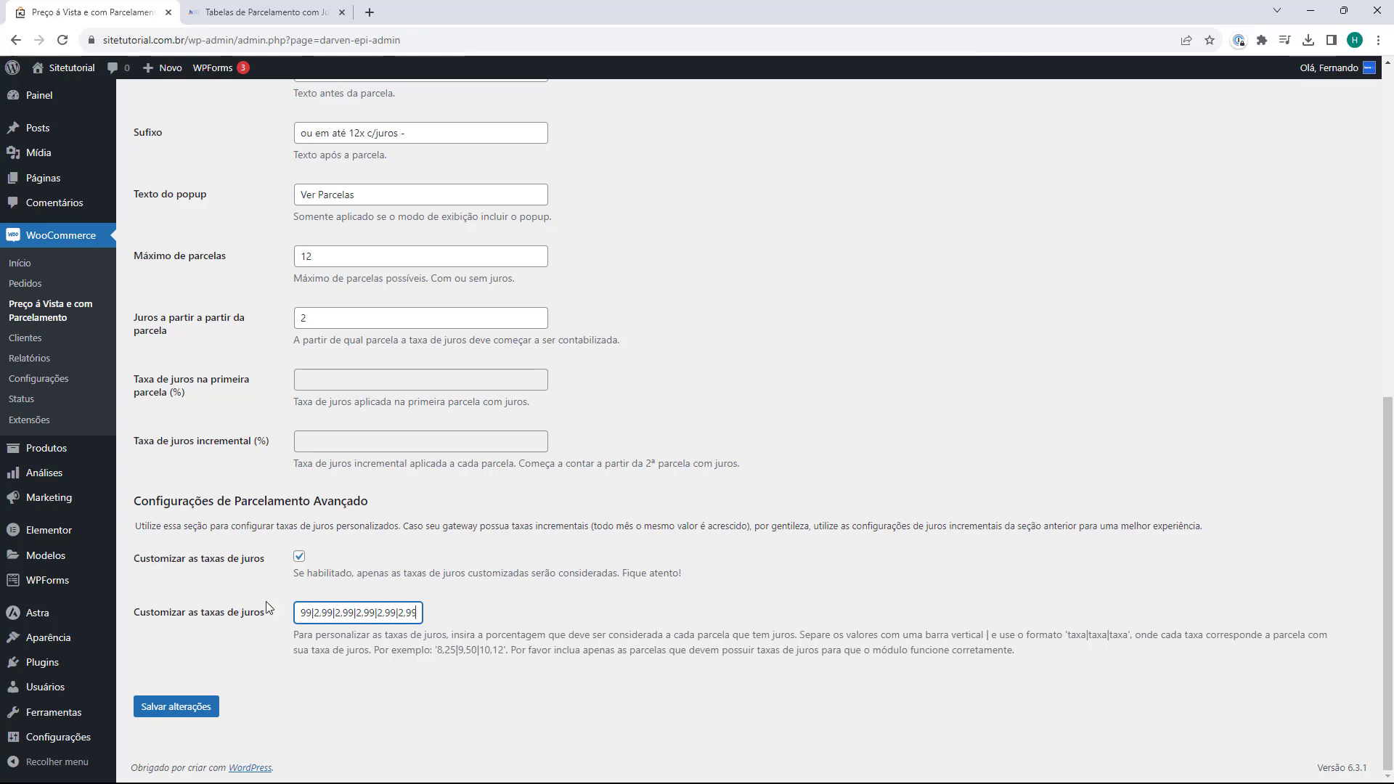
left_click(170, 710)
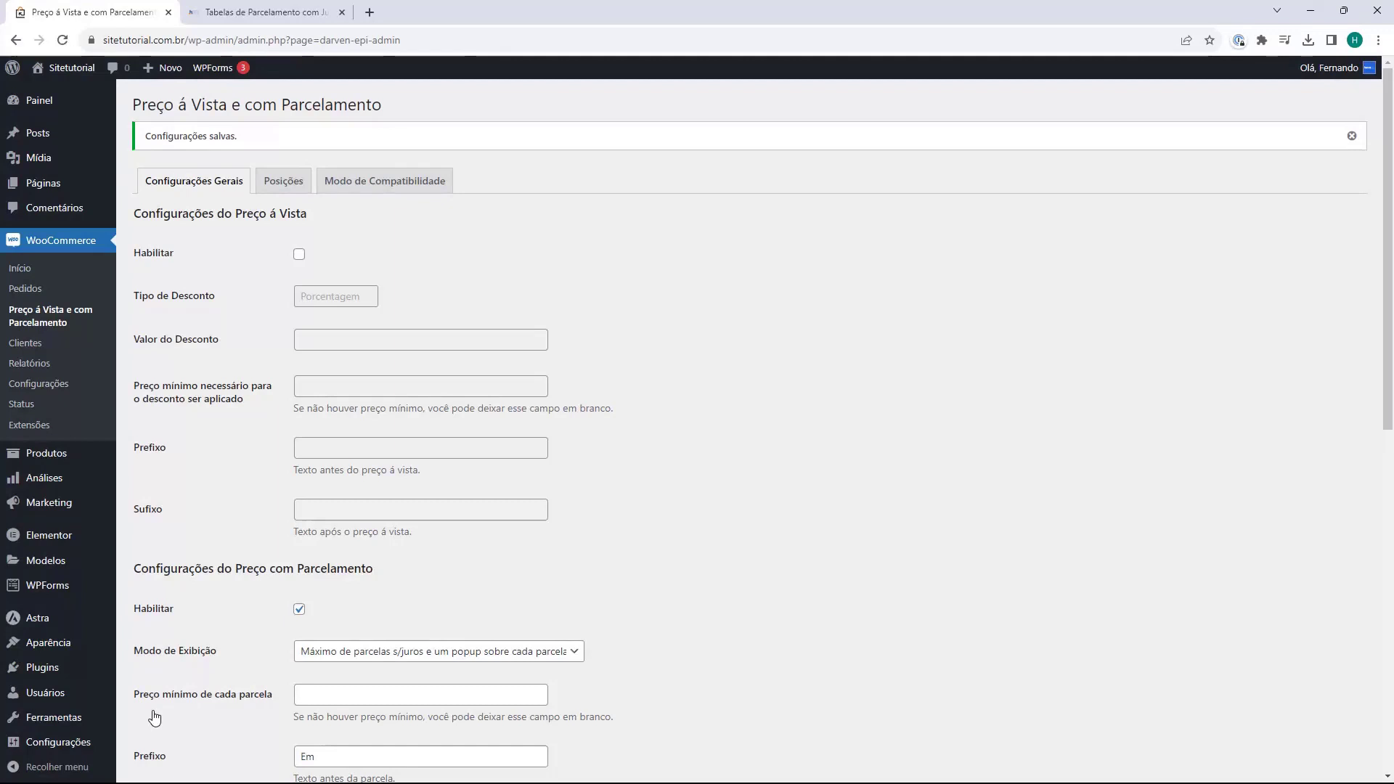
- Check the installment price on the Dark Brown Jeans product page and open its "Ver Parcelas" popup
key("ctrl+Tab")
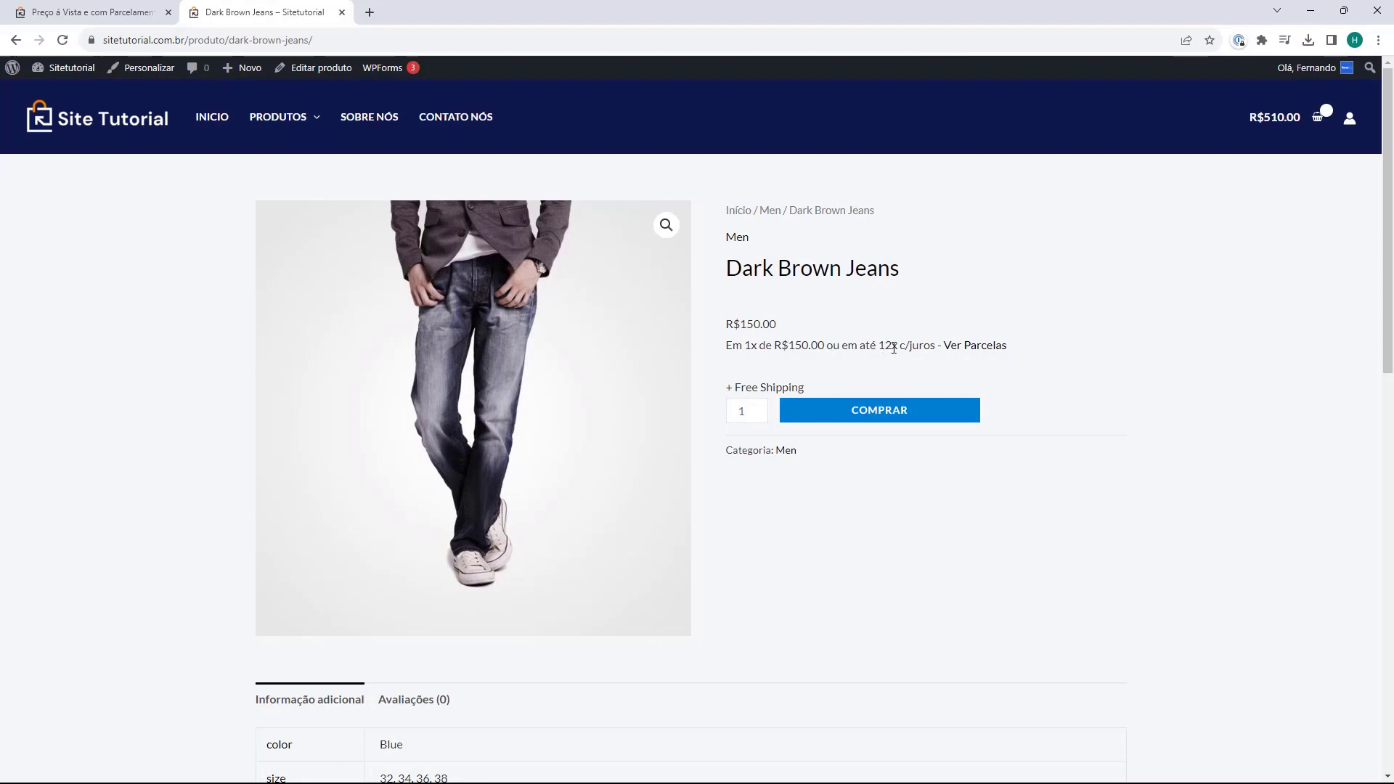
left_click(971, 347)
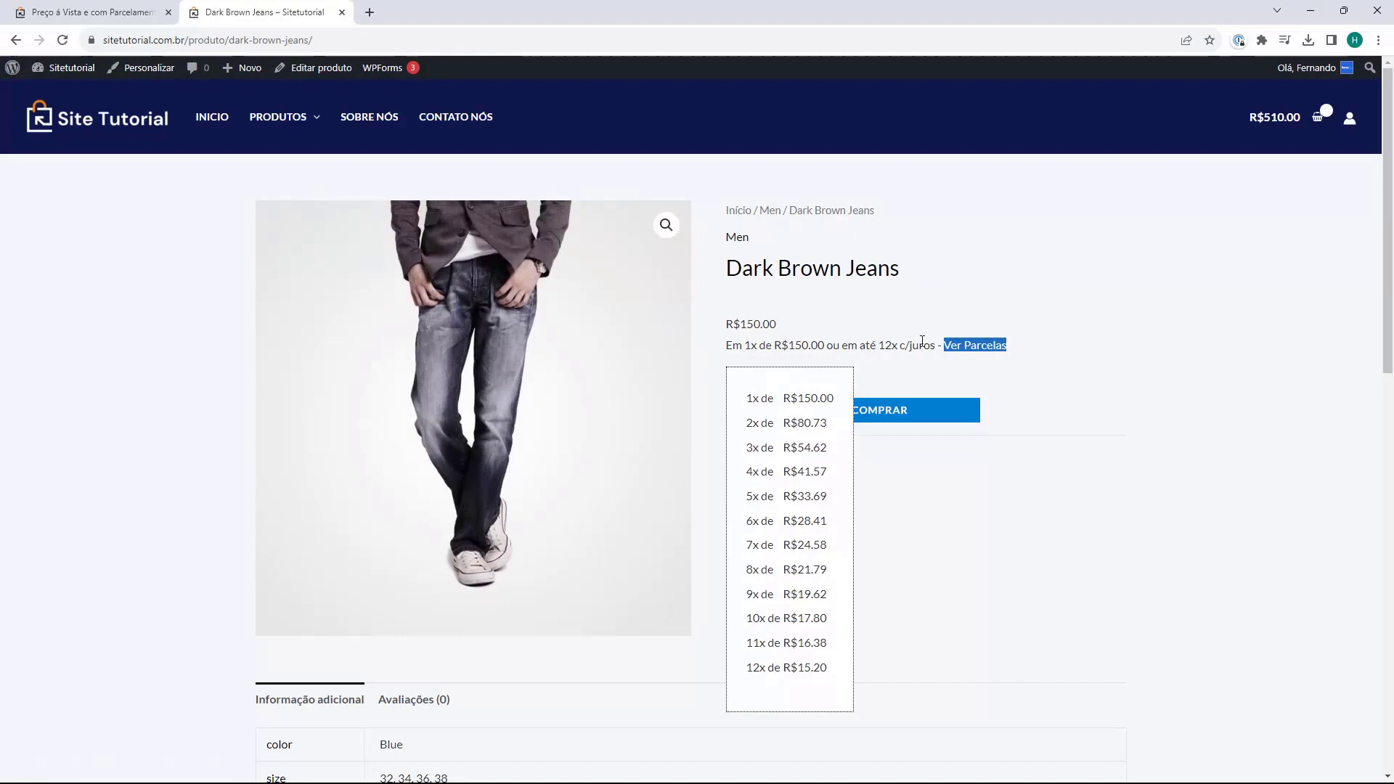
left_click(958, 346)
key("Return")
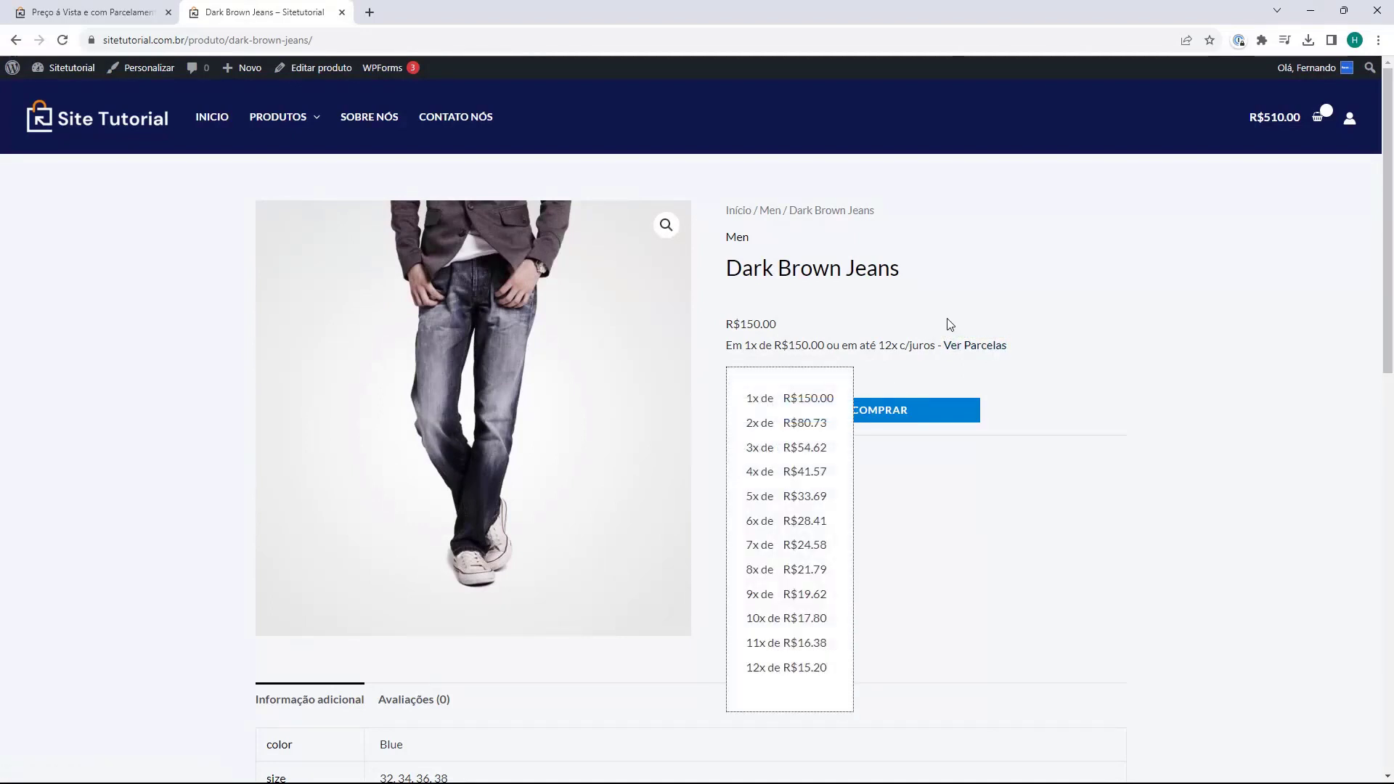